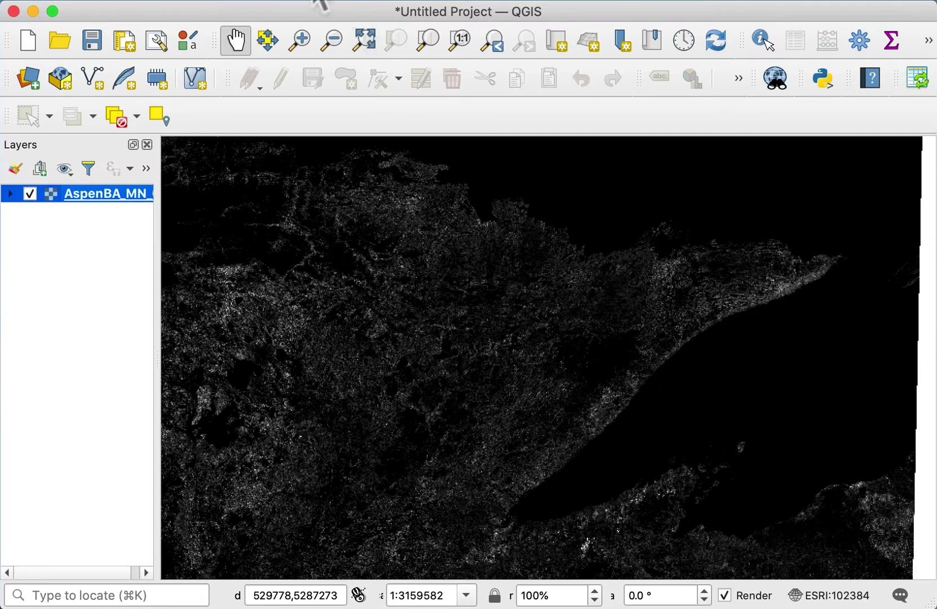
# Open the AspenBA_MN_0 layer properties and close them again without changes
pyautogui.rightClick(76, 192)
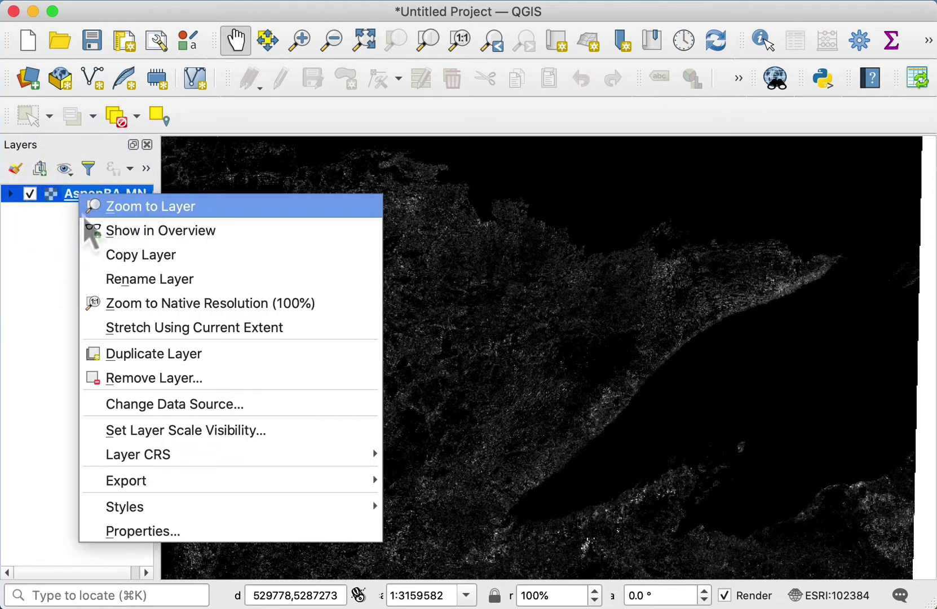
pyautogui.click(168, 532)
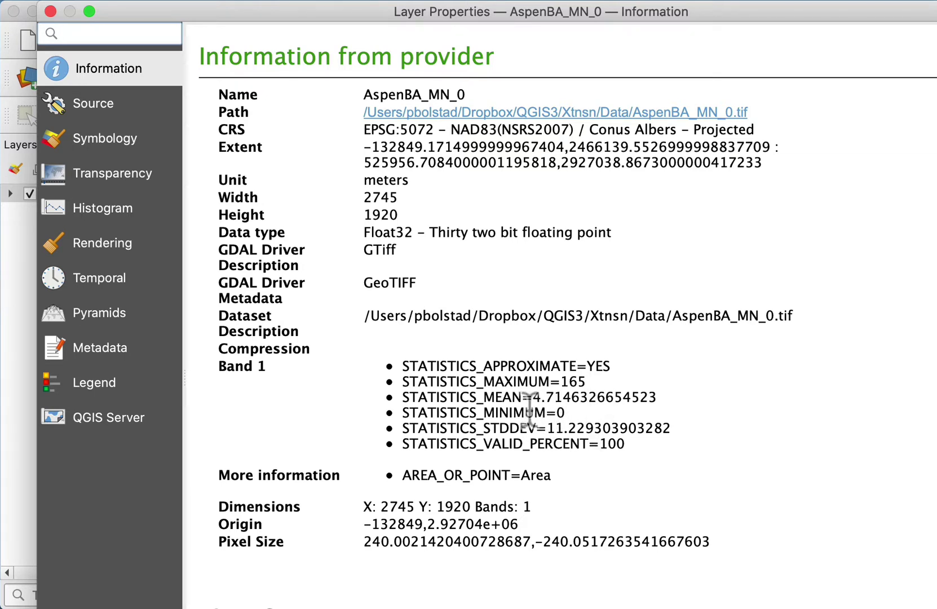
pyautogui.click(50, 11)
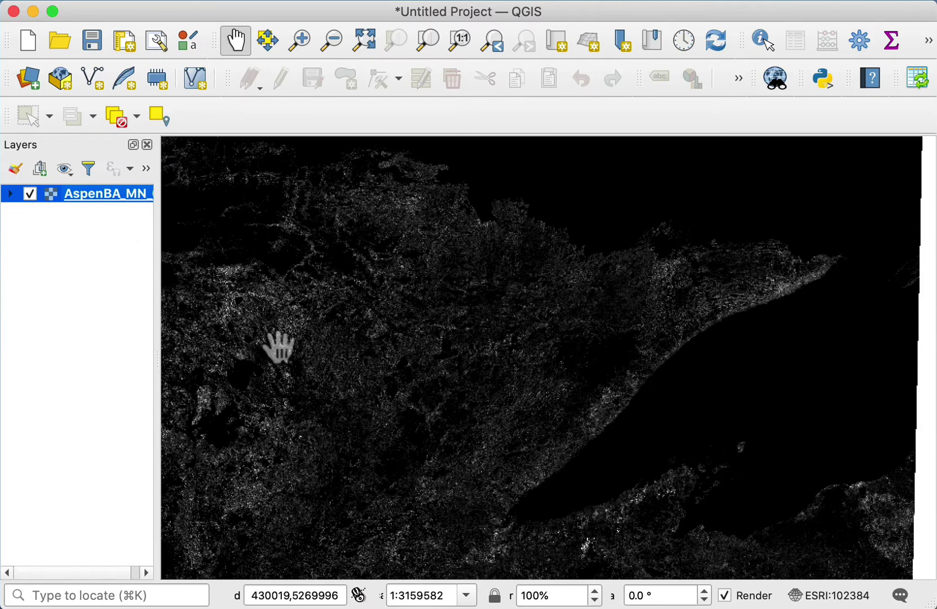
# Set the Symbology render type to Singleband pseudocolor, apply it and close the dialog
pyautogui.rightClick(123, 199)
pyautogui.click(217, 533)
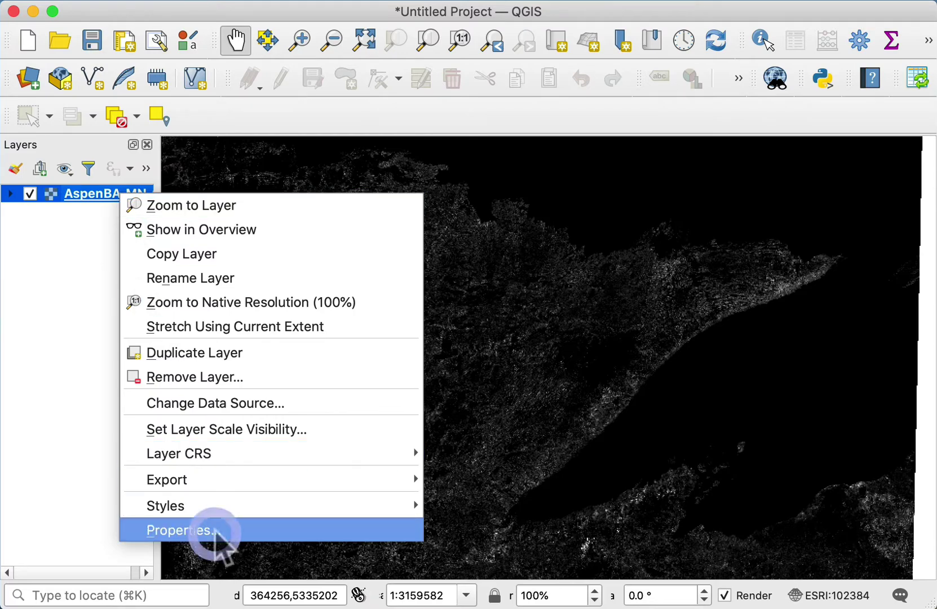
pyautogui.click(105, 141)
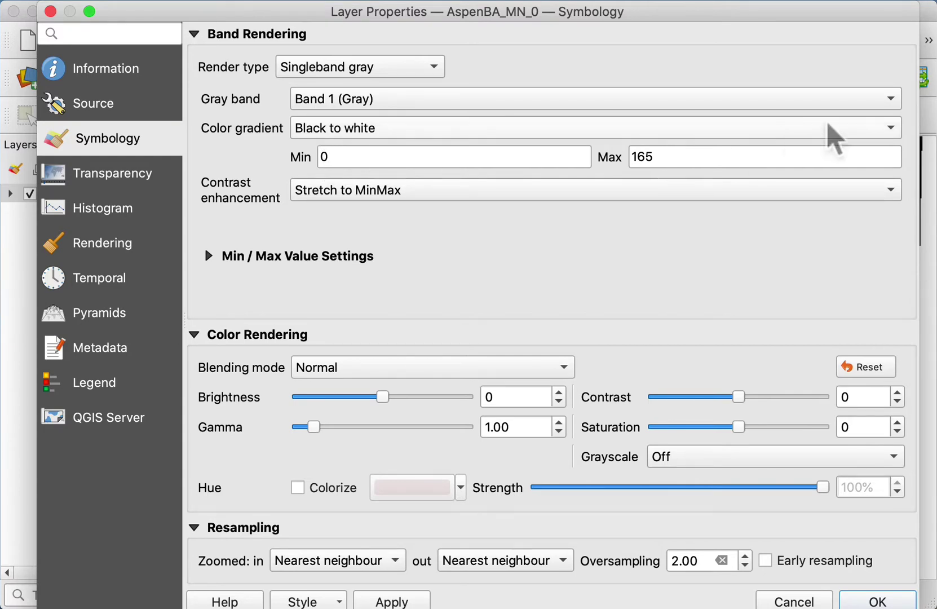
pyautogui.click(437, 67)
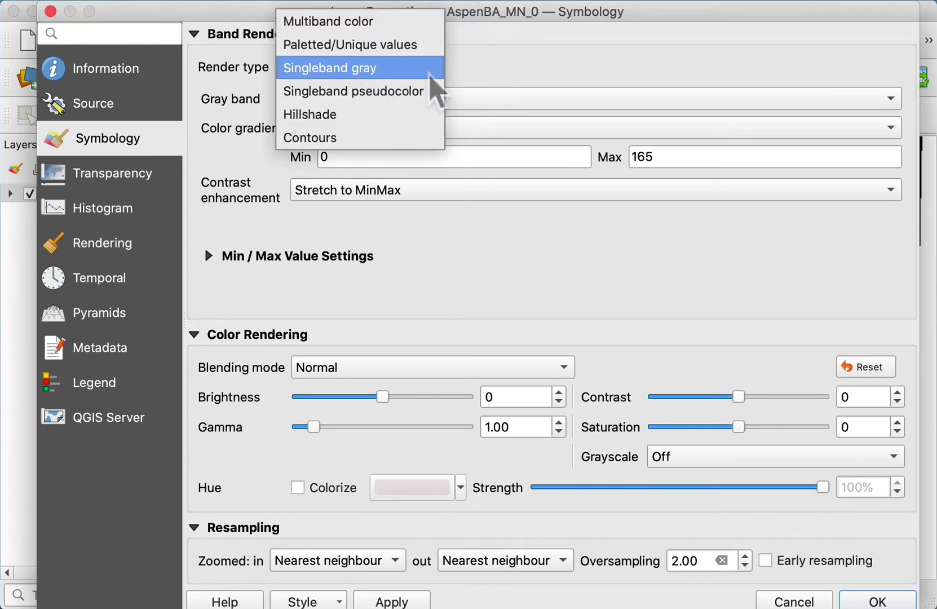
pyautogui.click(429, 91)
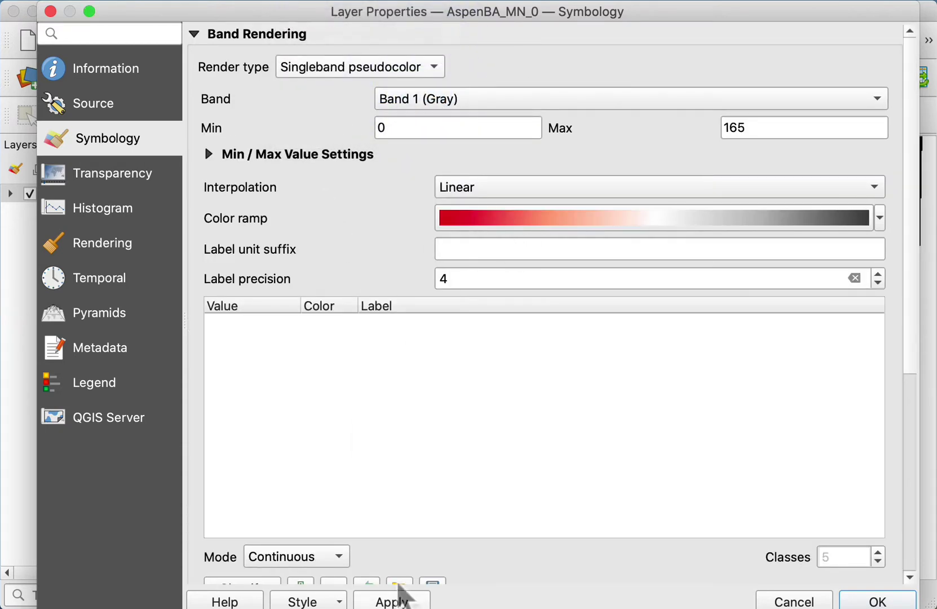
pyautogui.click(406, 600)
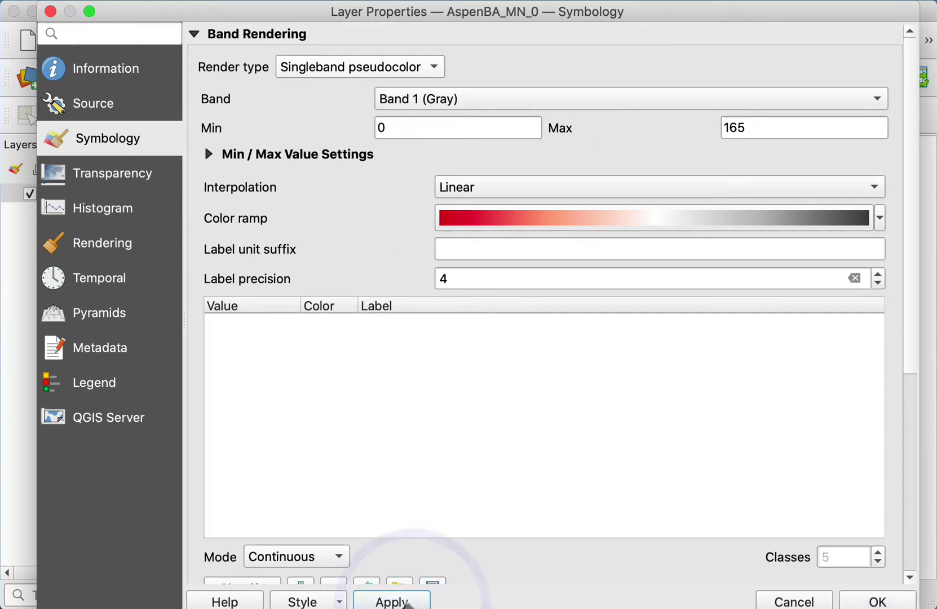
pyautogui.moveTo(142, 17); pyautogui.dragTo(890, 234)
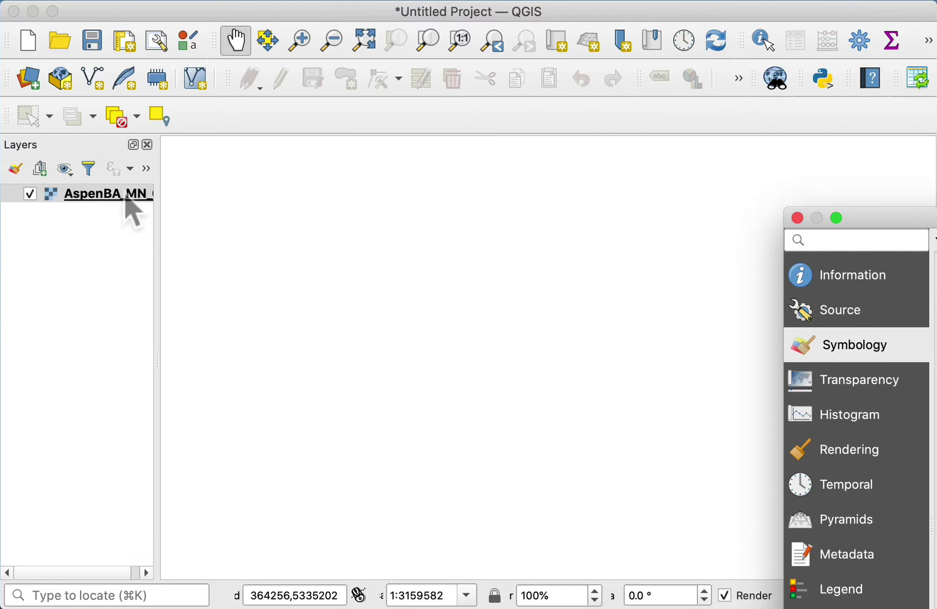
pyautogui.click(797, 218)
# Reopen the layer's Symbology settings and set the classification mode to Equal Interval
pyautogui.rightClick(120, 199)
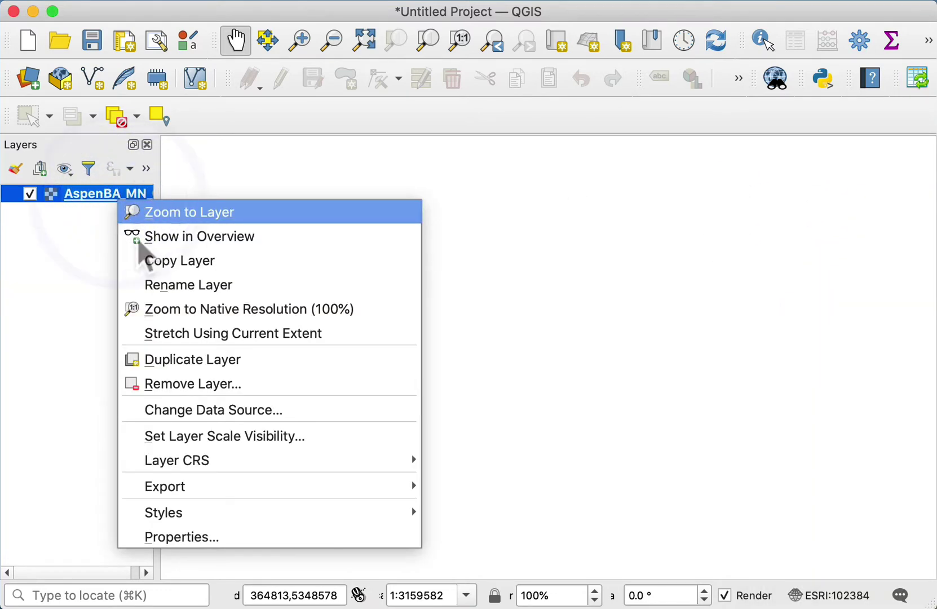
pyautogui.click(240, 537)
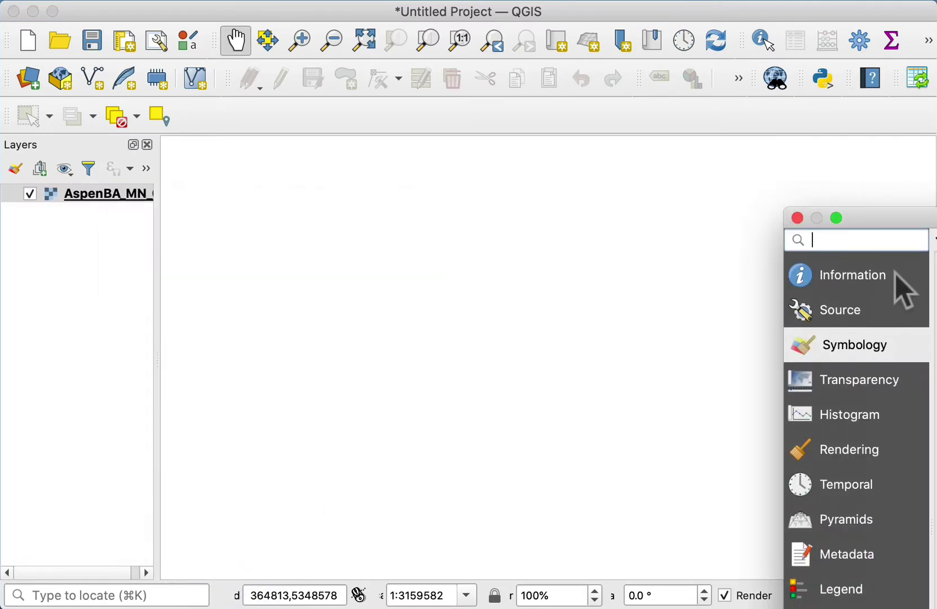
pyautogui.moveTo(895, 214); pyautogui.dragTo(147, 10)
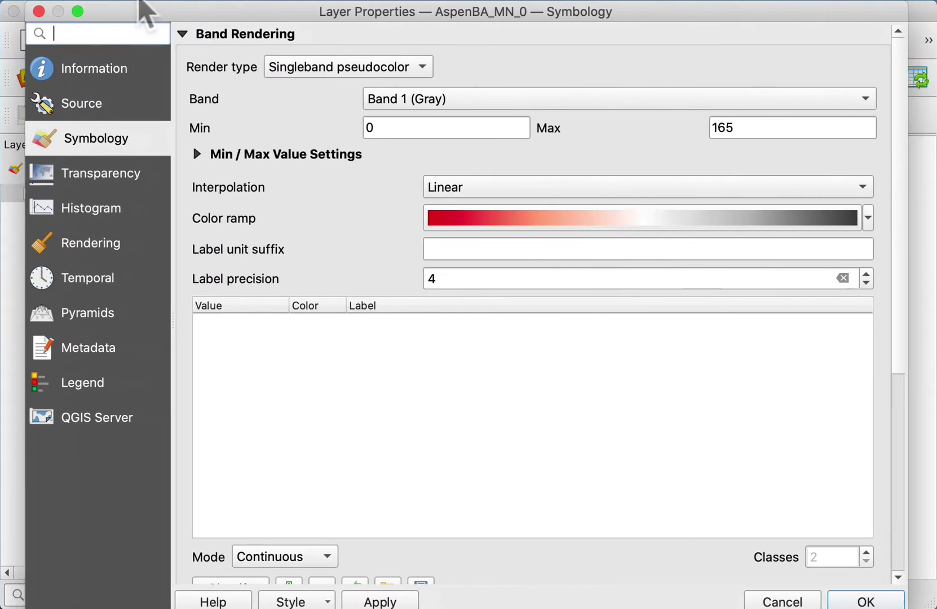
pyautogui.scroll(-2, 448, 426)
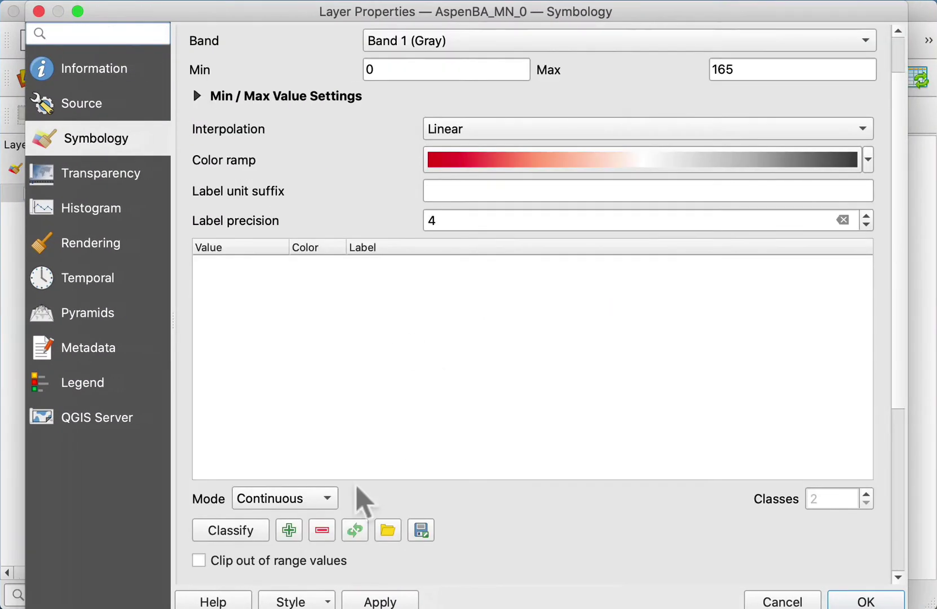
pyautogui.click(328, 500)
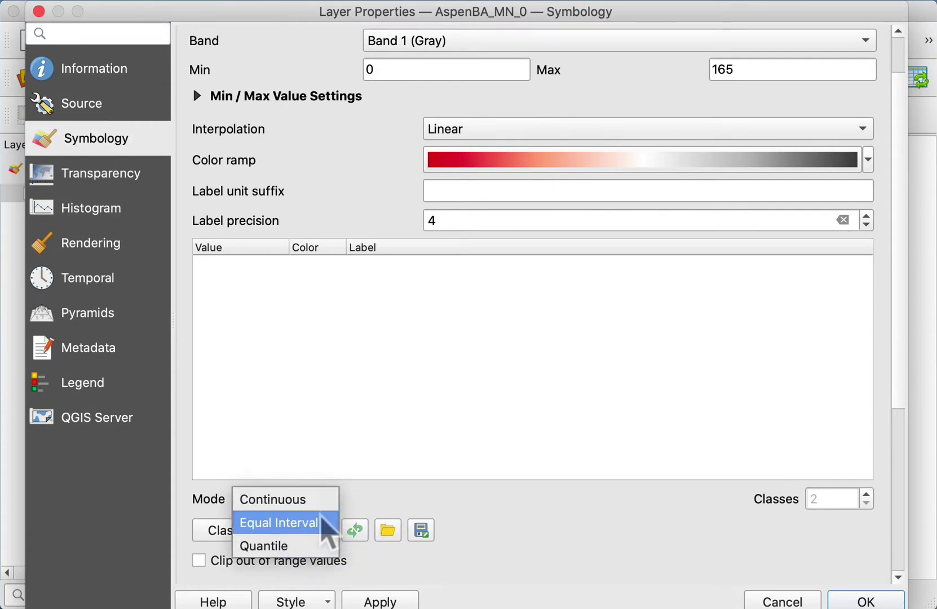
pyautogui.click(329, 530)
# Raise the classes to 16, classify, apply and confirm with OK
pyautogui.click(866, 495)
pyautogui.click(866, 494)
pyautogui.click(866, 494)
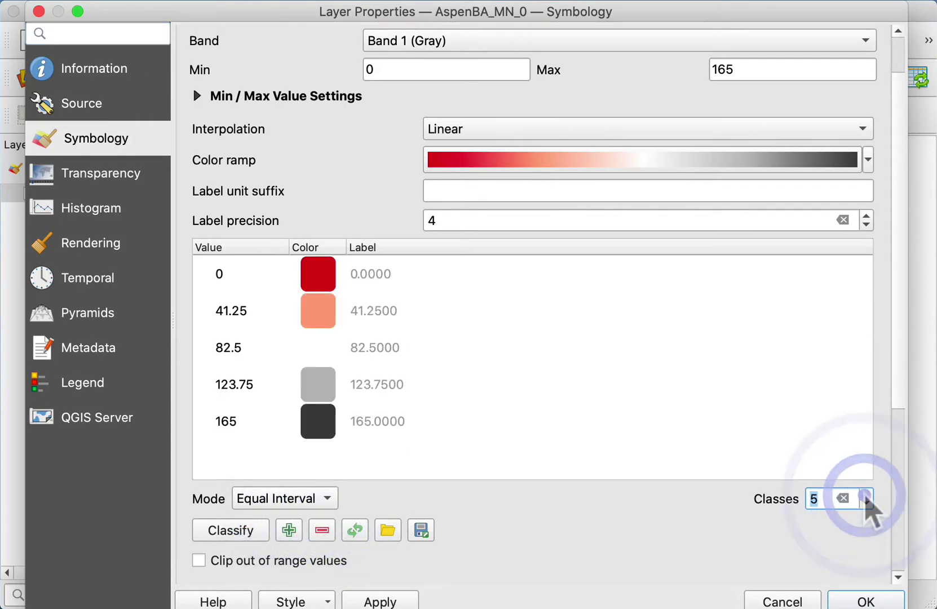
pyautogui.tripleClick(866, 494)
pyautogui.tripleClick(866, 494)
pyautogui.tripleClick(866, 494)
pyautogui.doubleClick(866, 495)
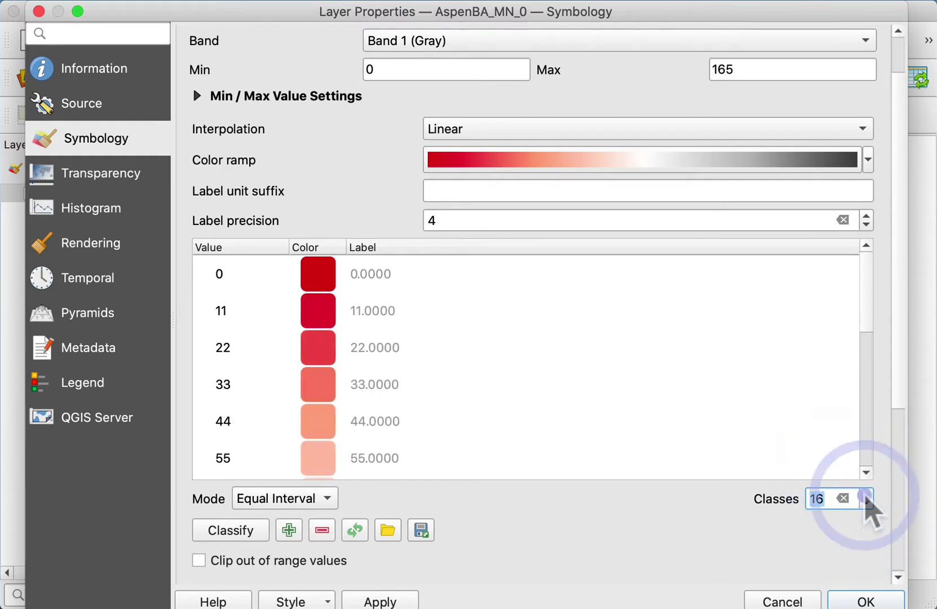
pyautogui.click(239, 531)
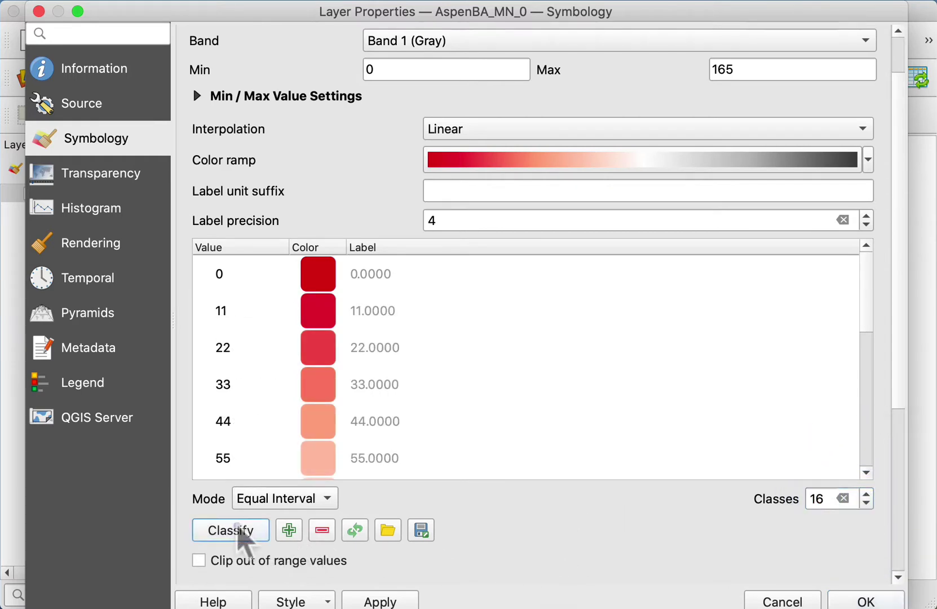
pyautogui.click(411, 601)
pyautogui.click(882, 602)
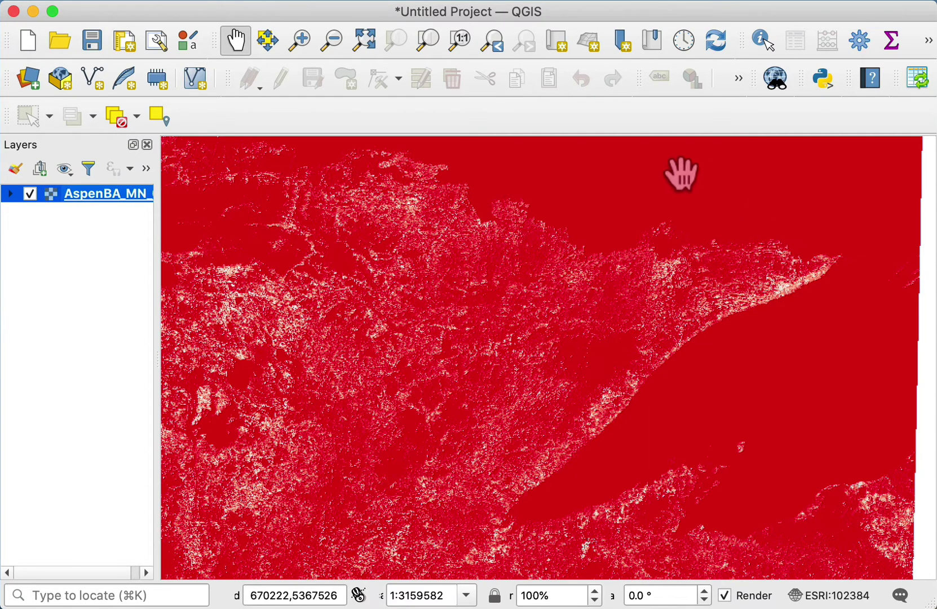
# Open AspenBA_MN_0's Properties and start editing its Color ramp from the Symbology page
pyautogui.rightClick(117, 195)
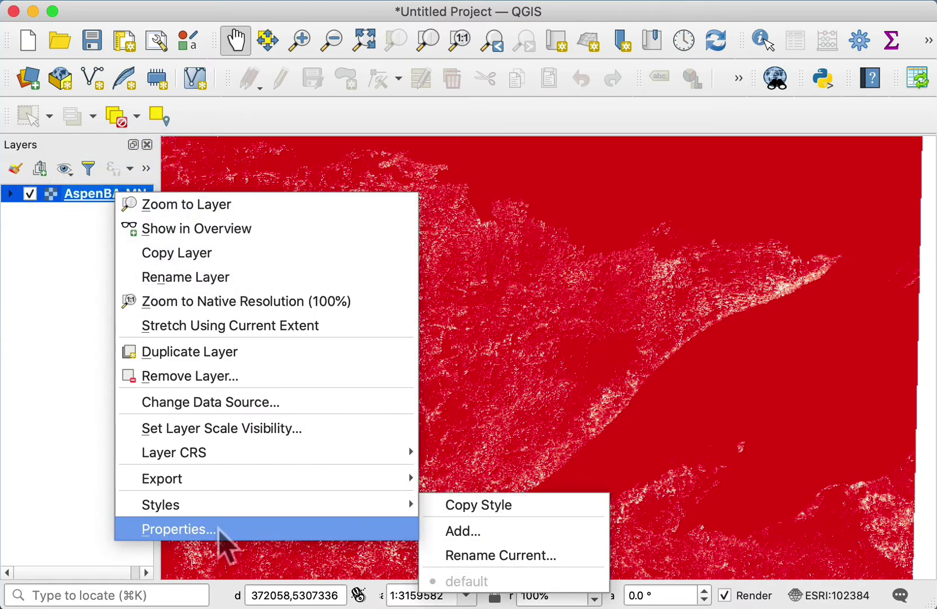
pyautogui.click(218, 530)
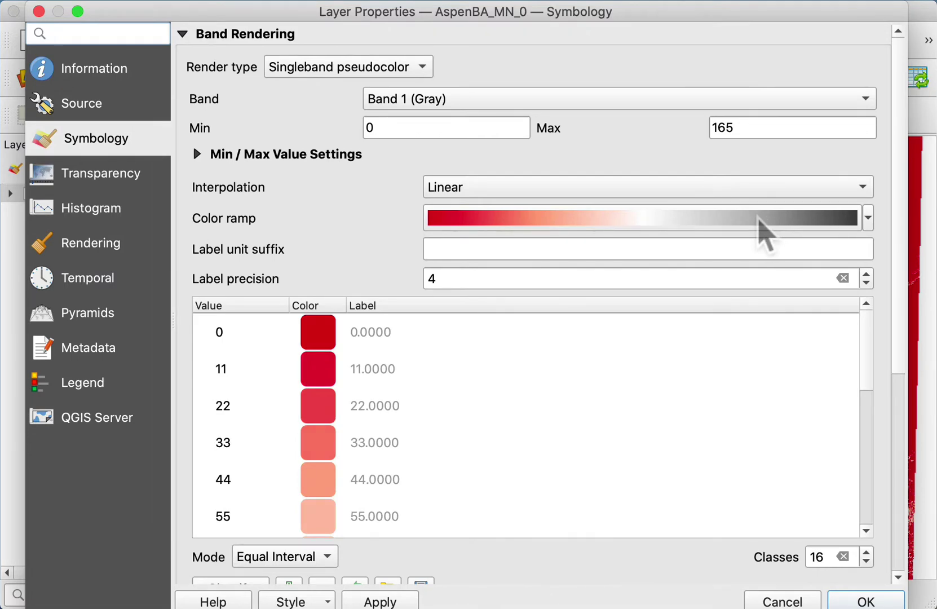
pyautogui.click(758, 218)
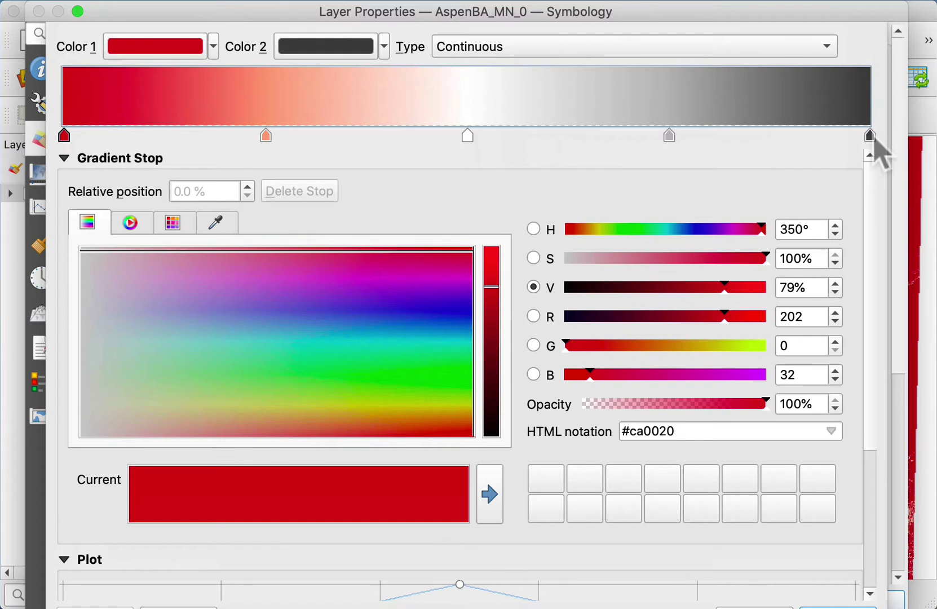
# Select the gradient's last stop and set it to bright red (#ff2c02)
pyautogui.click(871, 138)
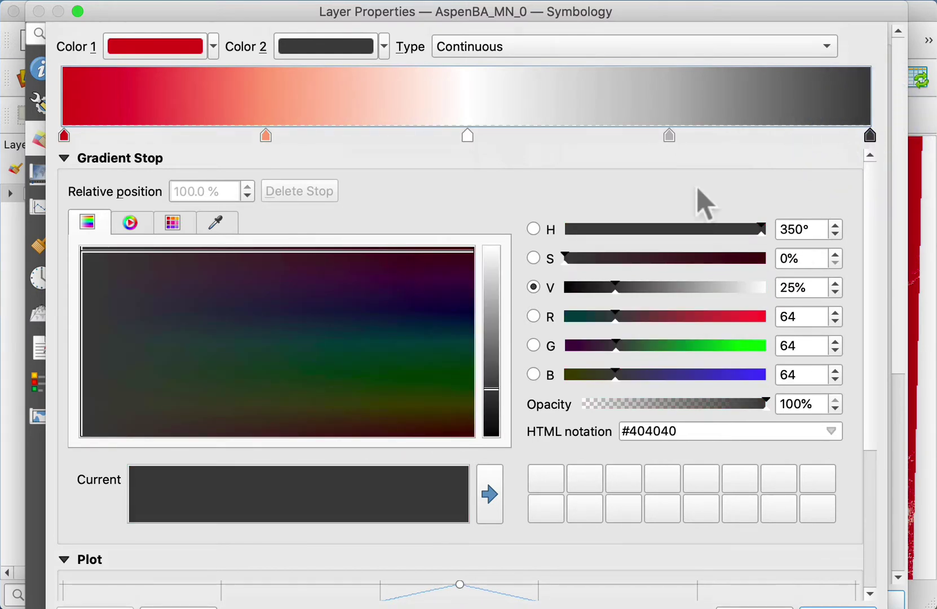
pyautogui.moveTo(498, 395); pyautogui.dragTo(496, 247)
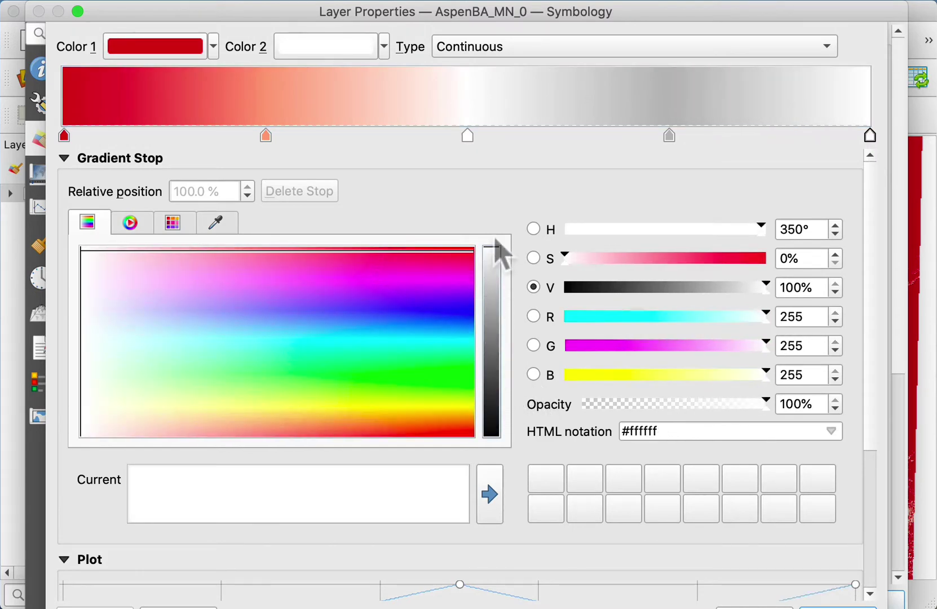
pyautogui.click(467, 434)
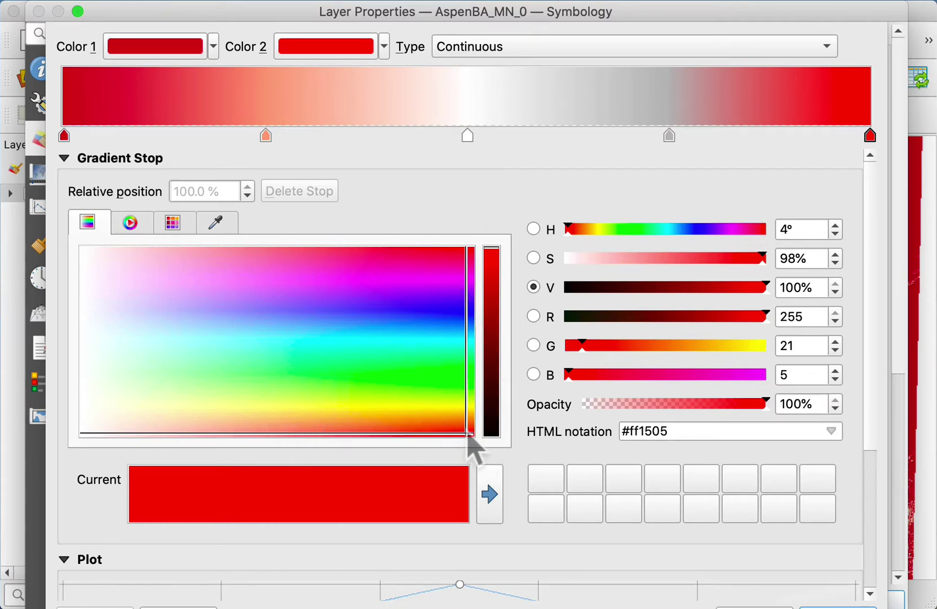
pyautogui.moveTo(467, 435)
pyautogui.mouseDown()
pyautogui.moveTo(436, 390)
pyautogui.moveTo(388, 395)
pyautogui.moveTo(399, 423)
pyautogui.moveTo(459, 417)
pyautogui.moveTo(471, 432)
pyautogui.mouseUp()
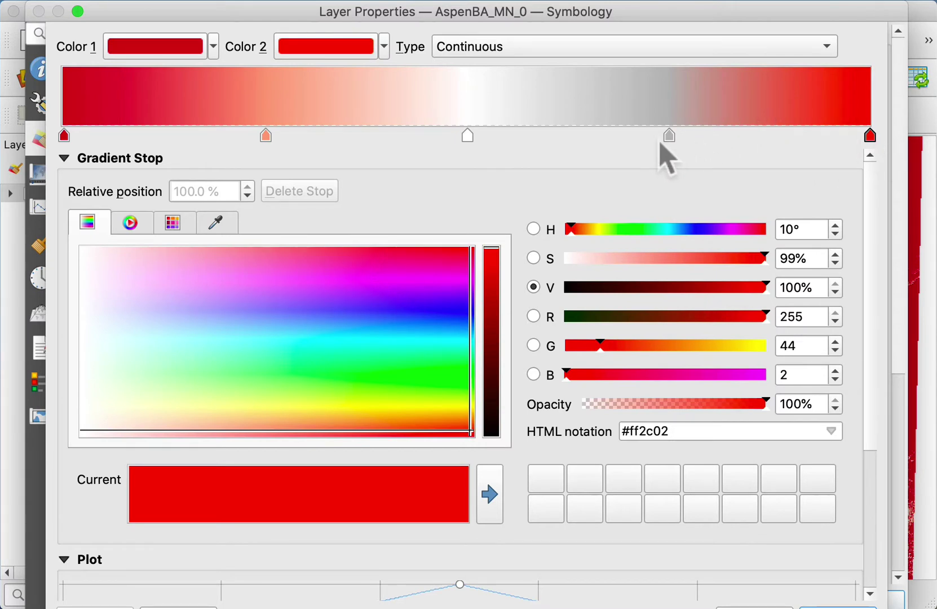
# Turn the 75% gradient stop green and delete the white middle stop
pyautogui.click(670, 138)
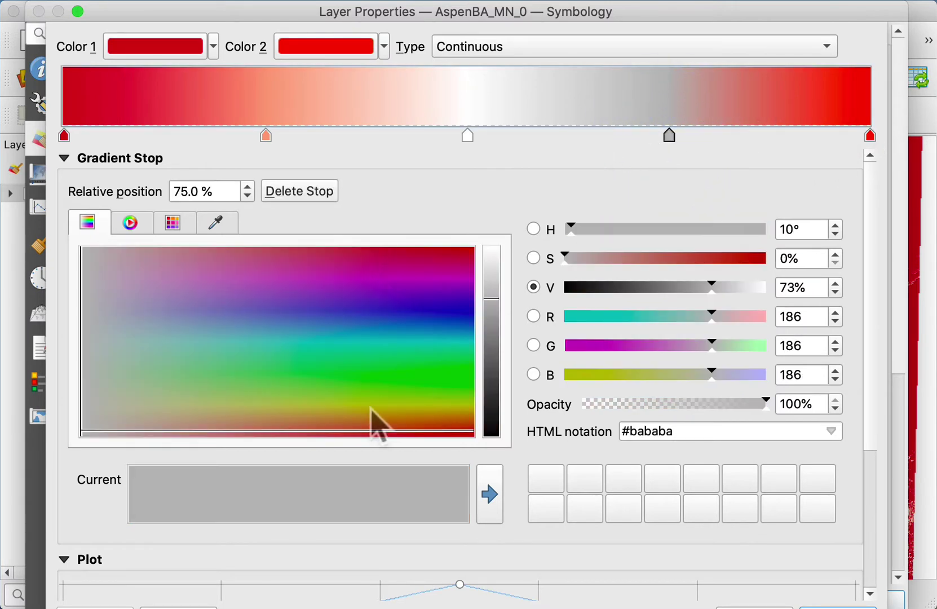
pyautogui.moveTo(498, 304); pyautogui.dragTo(501, 264)
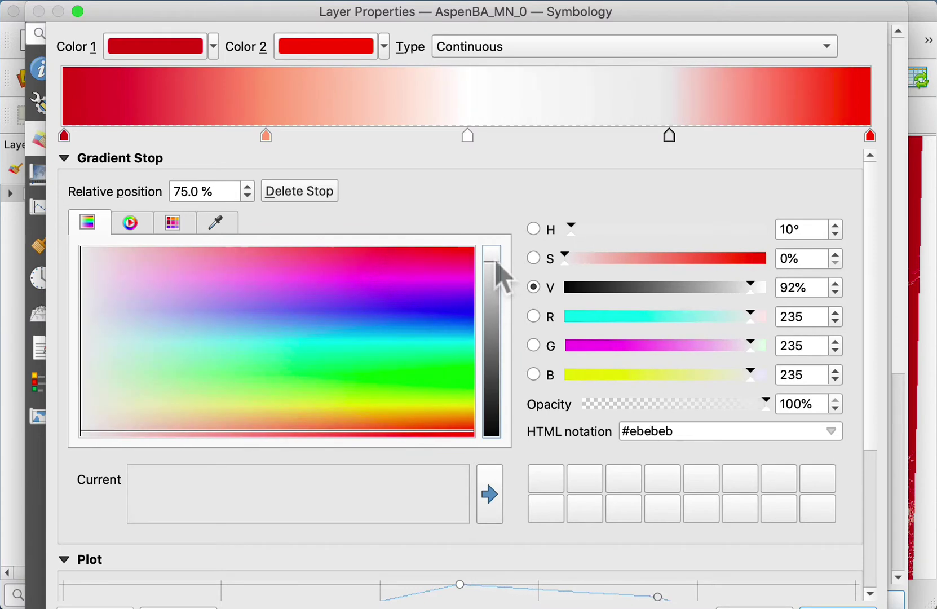
pyautogui.moveTo(80, 432); pyautogui.dragTo(472, 376)
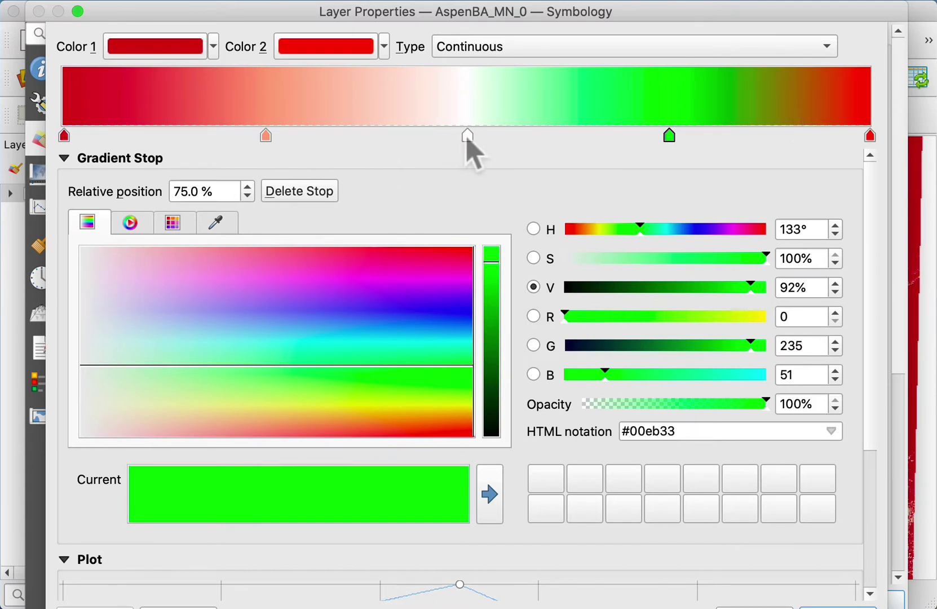
pyautogui.click(468, 137)
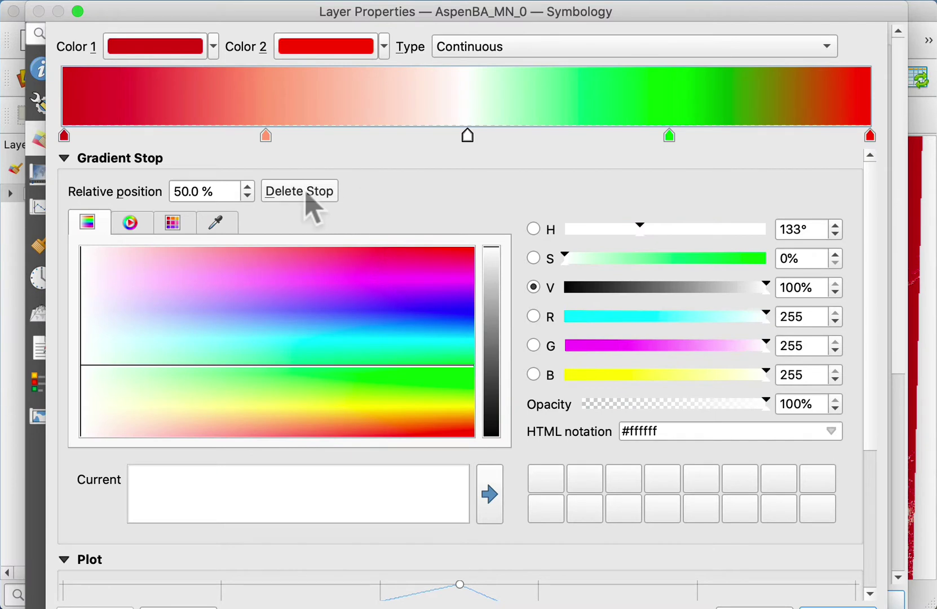
pyautogui.click(310, 195)
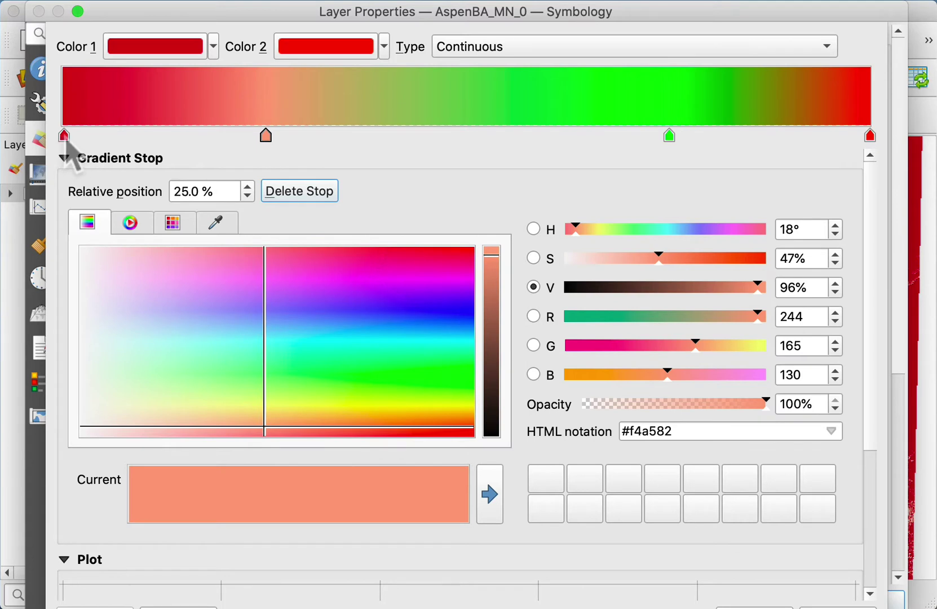
# Make the 0% stop light grey and the 25% stop pale yellow (#f1f4ac), then apply the ramp
pyautogui.click(64, 135)
pyautogui.click(84, 254)
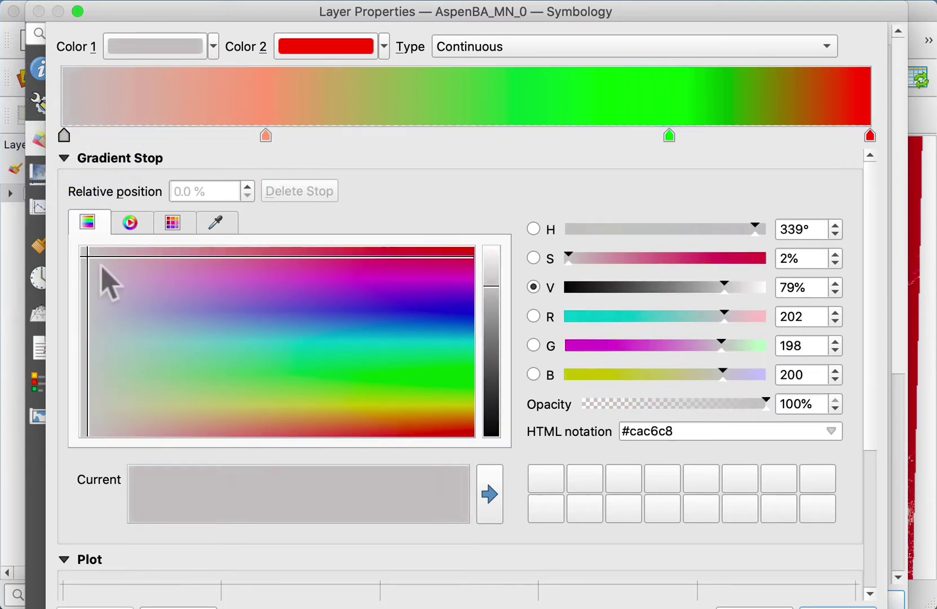
pyautogui.moveTo(102, 268); pyautogui.dragTo(99, 361)
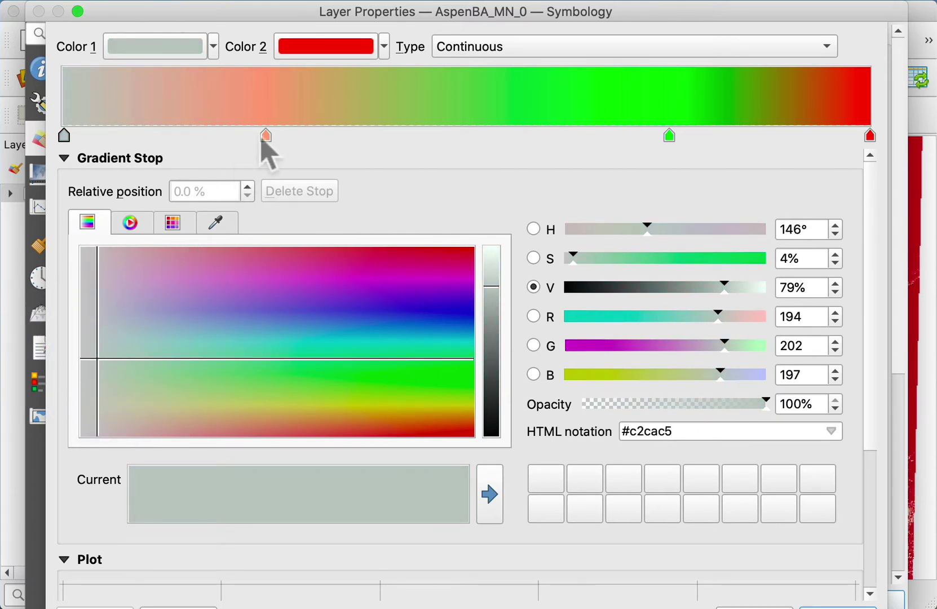
pyautogui.click(266, 137)
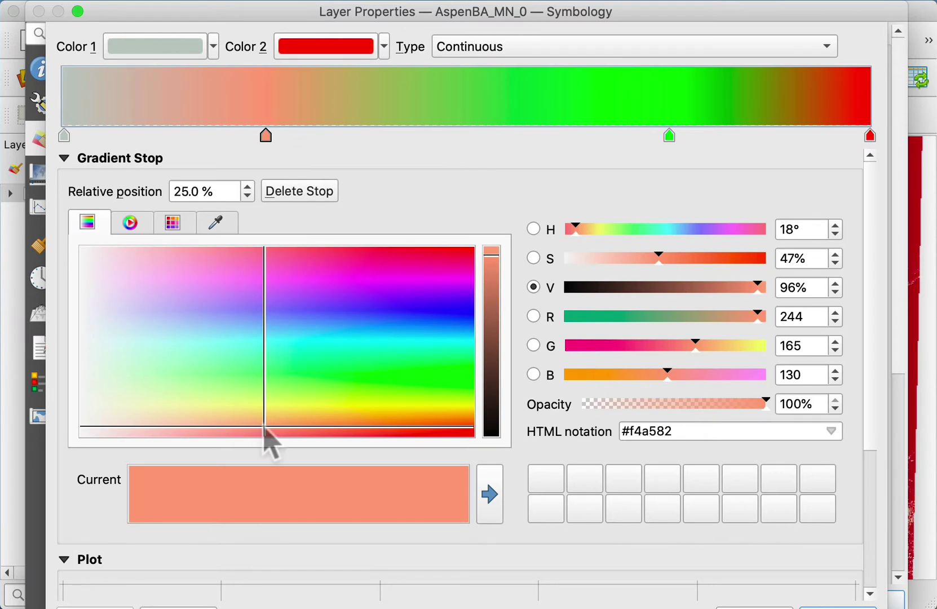
pyautogui.click(257, 413)
pyautogui.moveTo(257, 414); pyautogui.dragTo(198, 406)
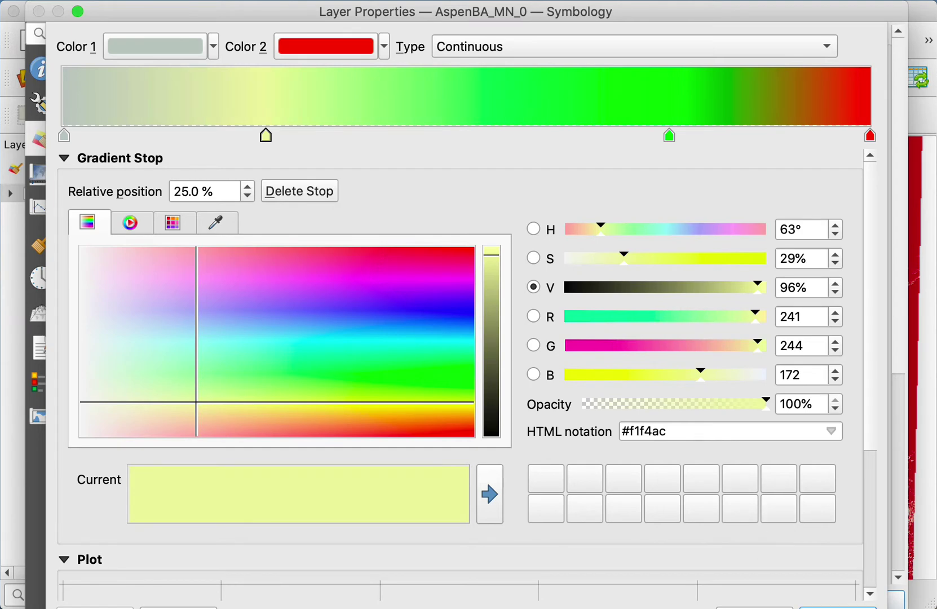
pyautogui.click(826, 606)
pyautogui.click(380, 600)
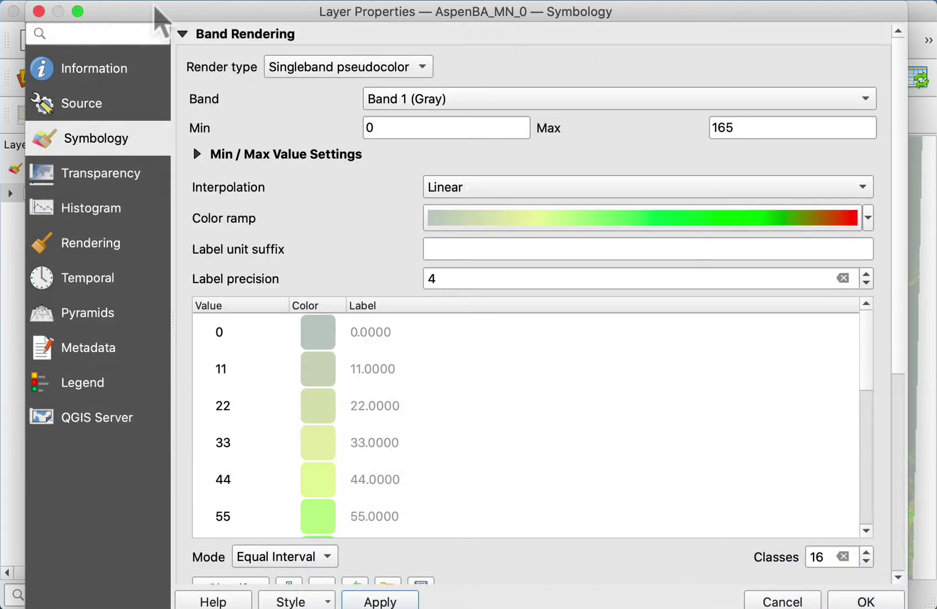
# Drop the value 0 class colour to 0% opacity, then apply and close the properties
pyautogui.moveTo(159, 9)
pyautogui.mouseDown()
pyautogui.moveTo(911, 218)
pyautogui.moveTo(936, 237)
pyautogui.moveTo(736, 218)
pyautogui.moveTo(251, 11)
pyautogui.moveTo(174, 11)
pyautogui.mouseUp()
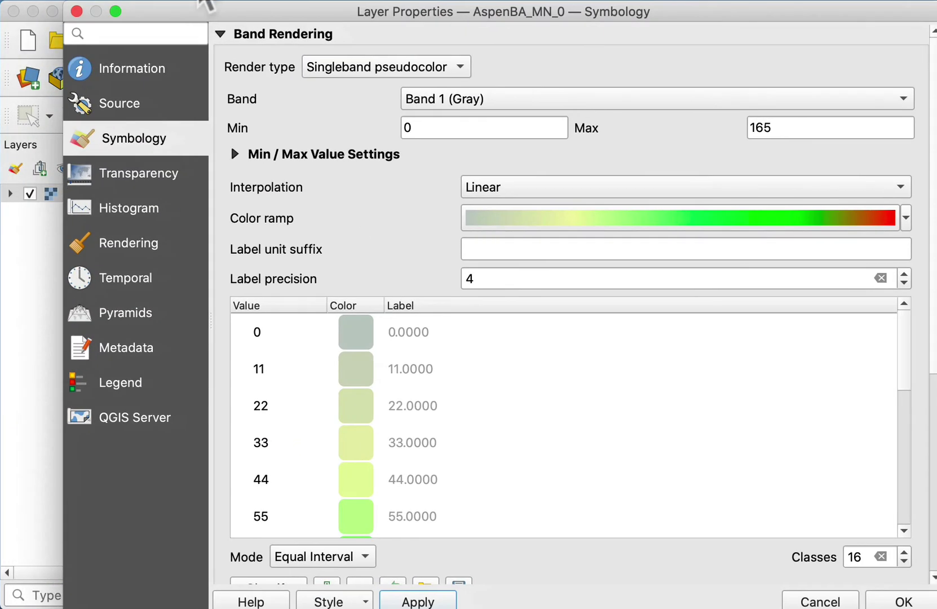
pyautogui.doubleClick(361, 344)
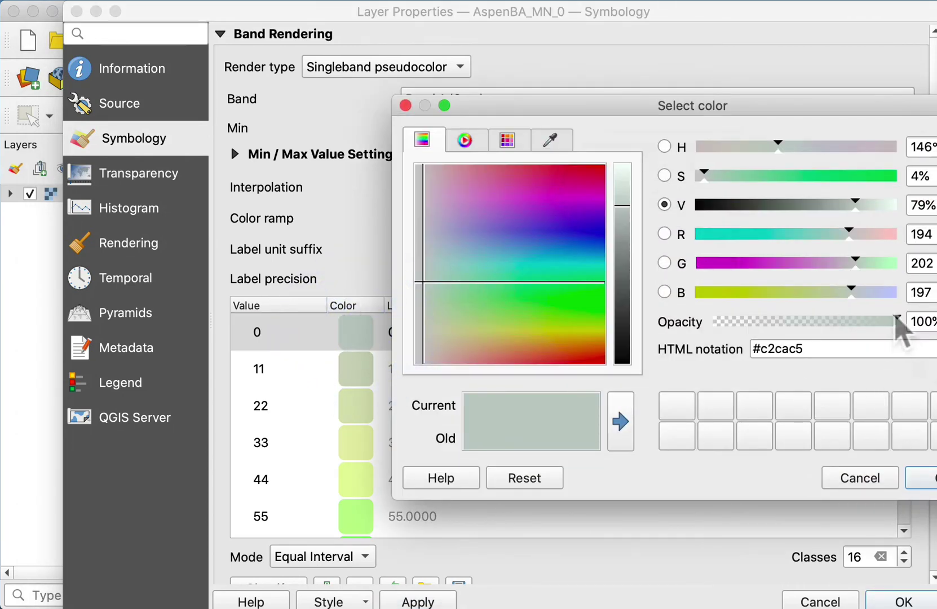
pyautogui.moveTo(896, 318); pyautogui.dragTo(701, 314)
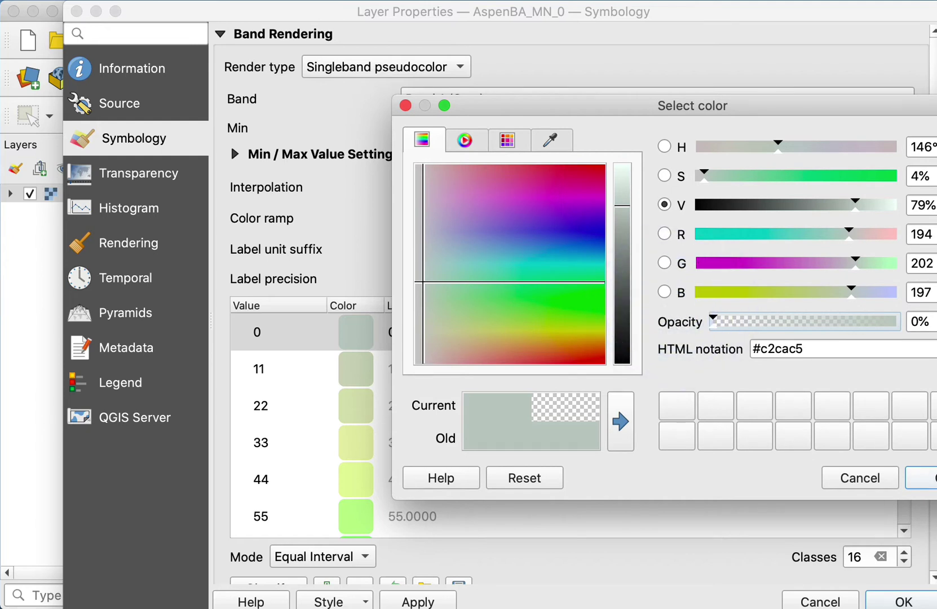
pyautogui.click(918, 478)
pyautogui.click(417, 601)
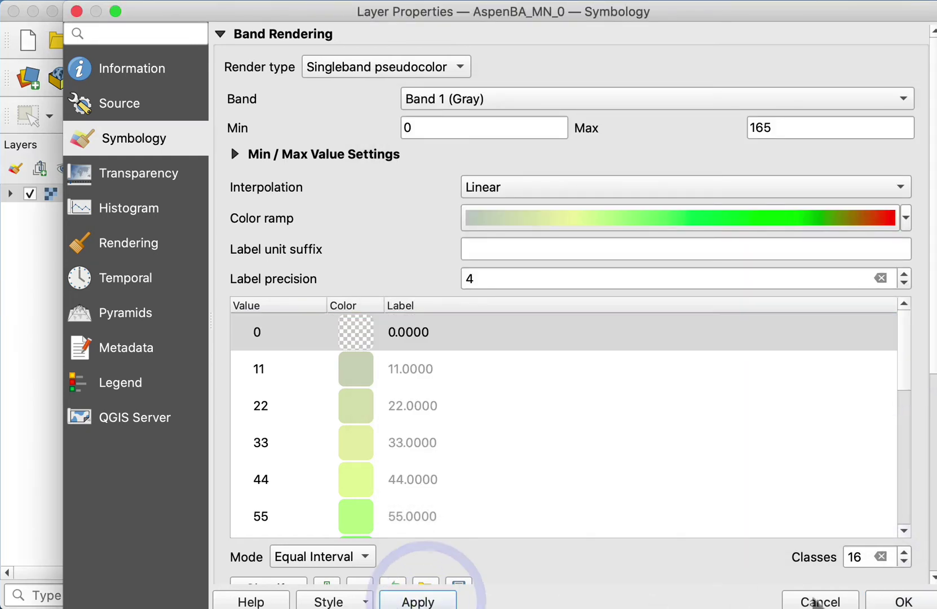
pyautogui.click(902, 601)
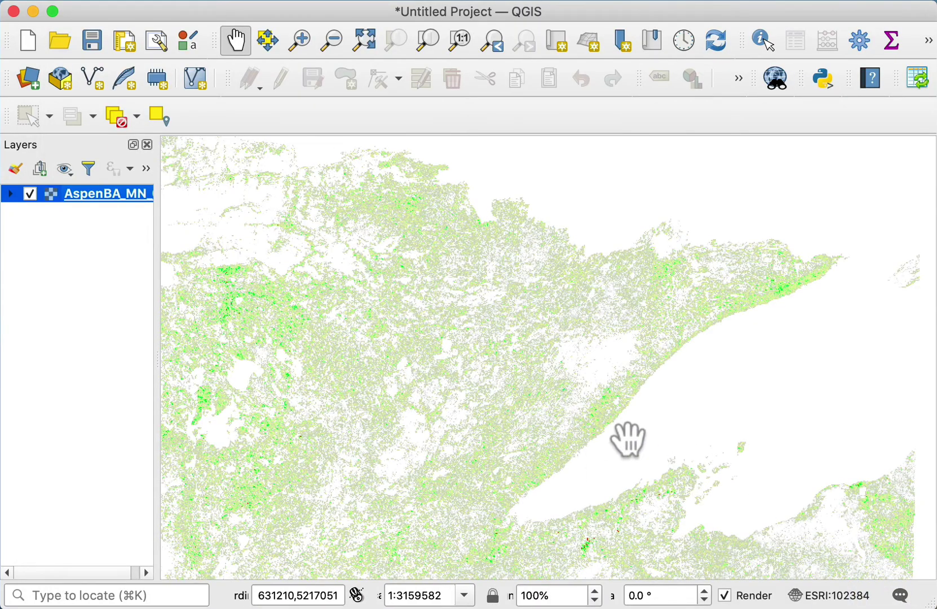
# Zoom the map in and out, then open the AspenBA_MN_0 layer's context menu
pyautogui.scroll(3, 595, 384)
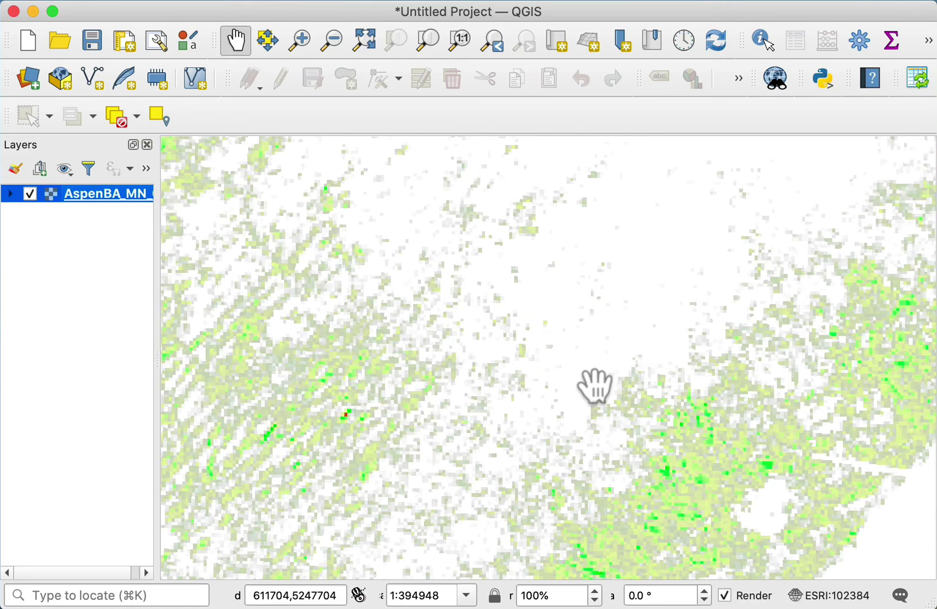
pyautogui.scroll(-3, 596, 384)
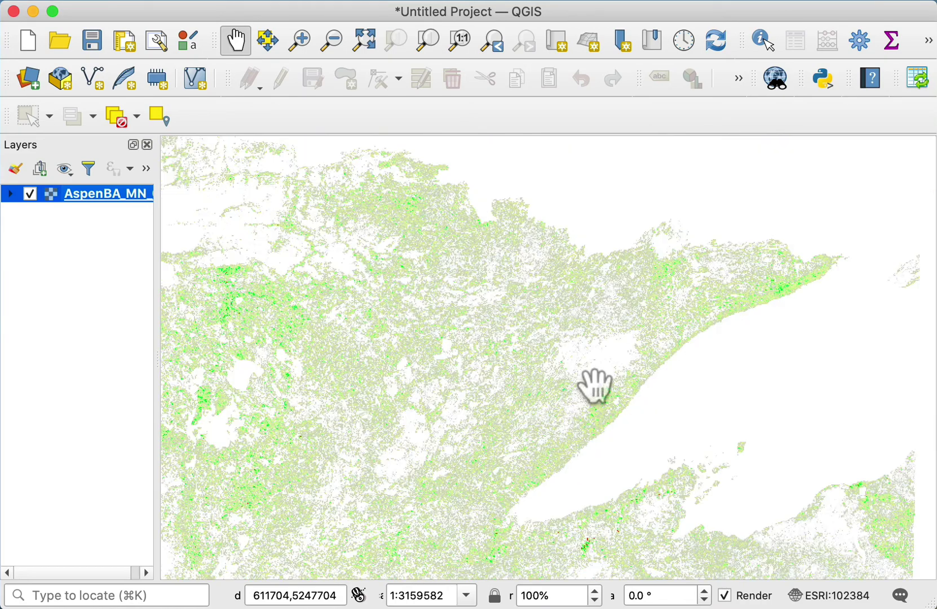
pyautogui.rightClick(121, 195)
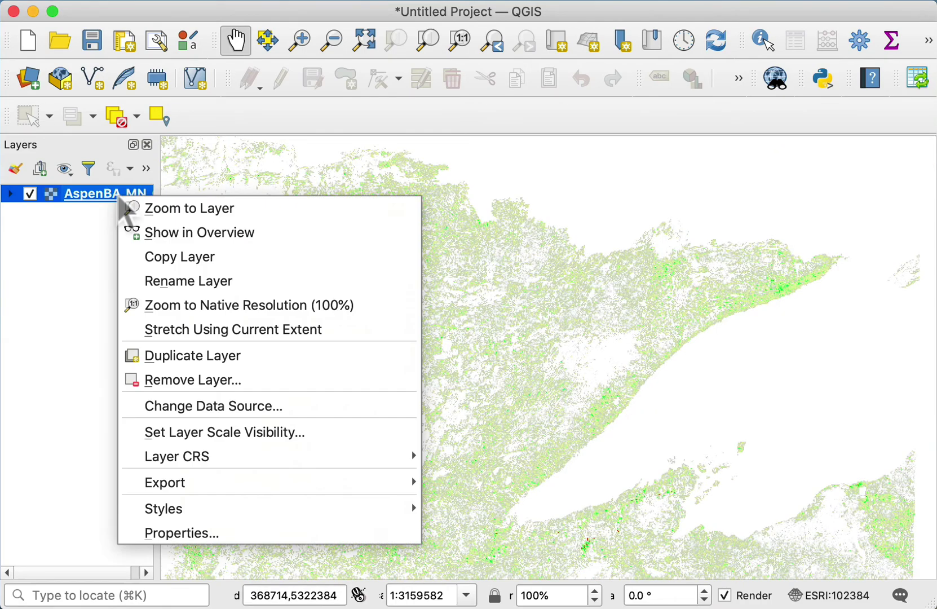
# Open the colour ramp editor, shift the pale yellow stop, and darken the 75% stop
pyautogui.click(270, 534)
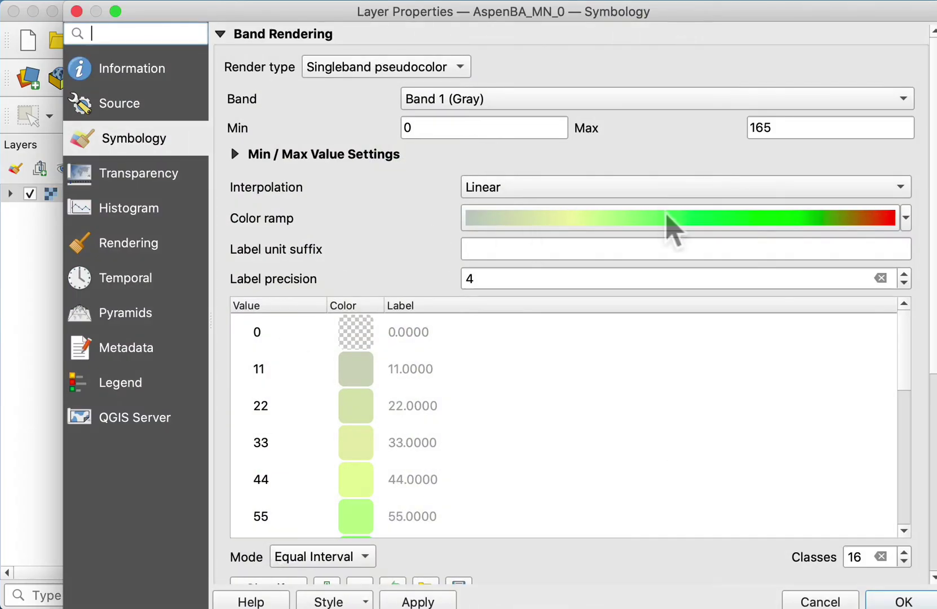
pyautogui.click(671, 220)
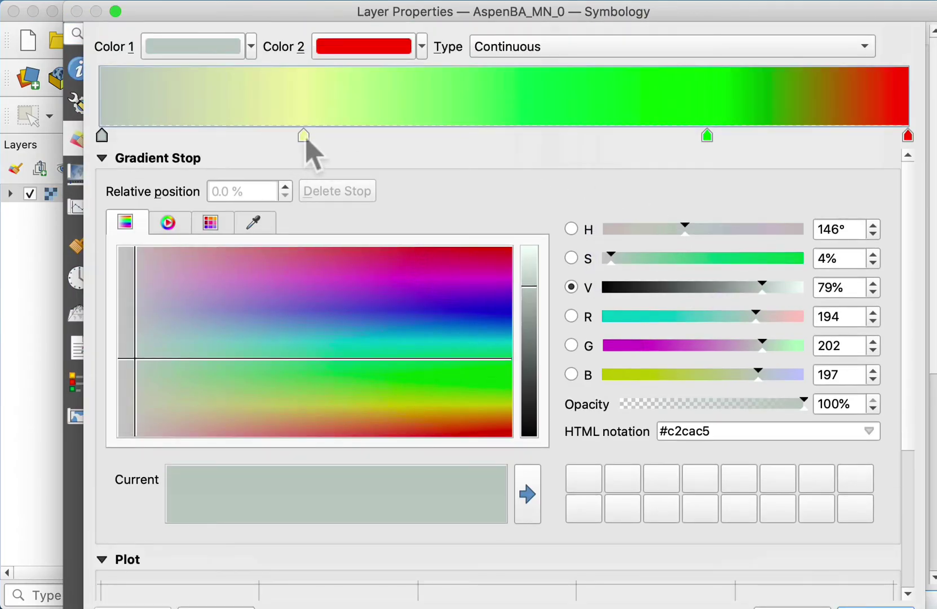
pyautogui.moveTo(306, 141); pyautogui.dragTo(246, 136)
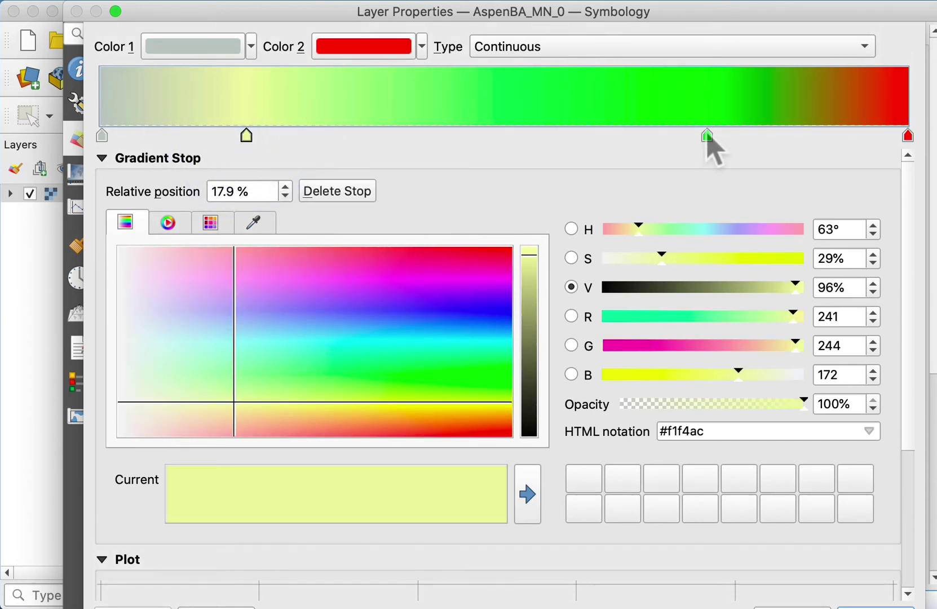
pyautogui.click(708, 137)
pyautogui.click(530, 395)
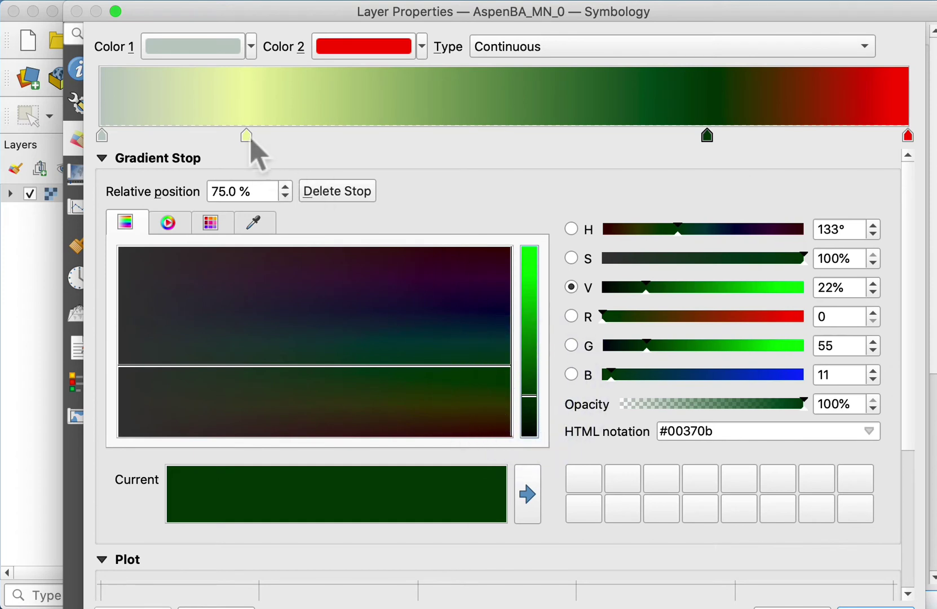
# Put bright green (#31f445) at 24.5% and dark green (#006d17) at 71.9%, then confirm
pyautogui.moveTo(251, 141); pyautogui.dragTo(299, 135)
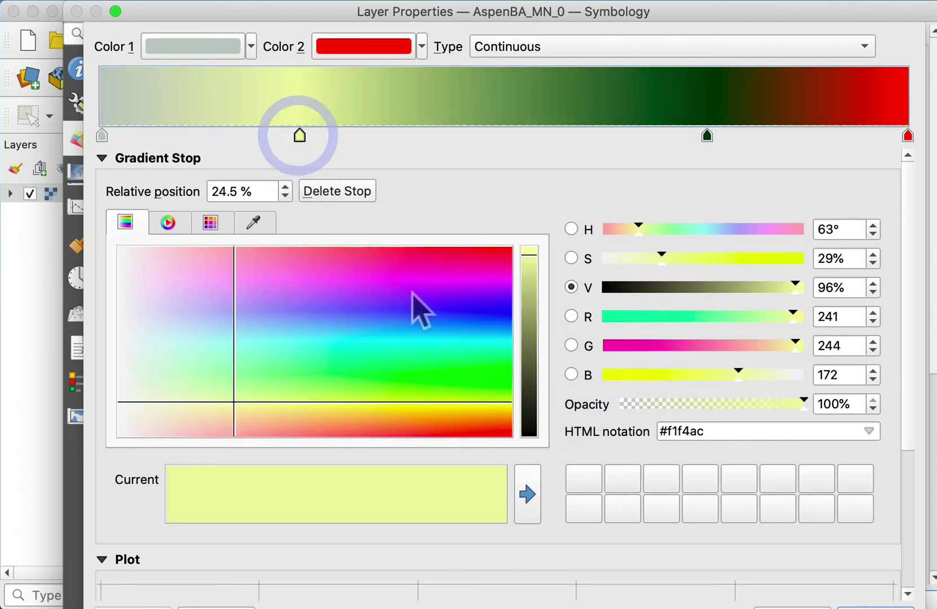
pyautogui.click(432, 370)
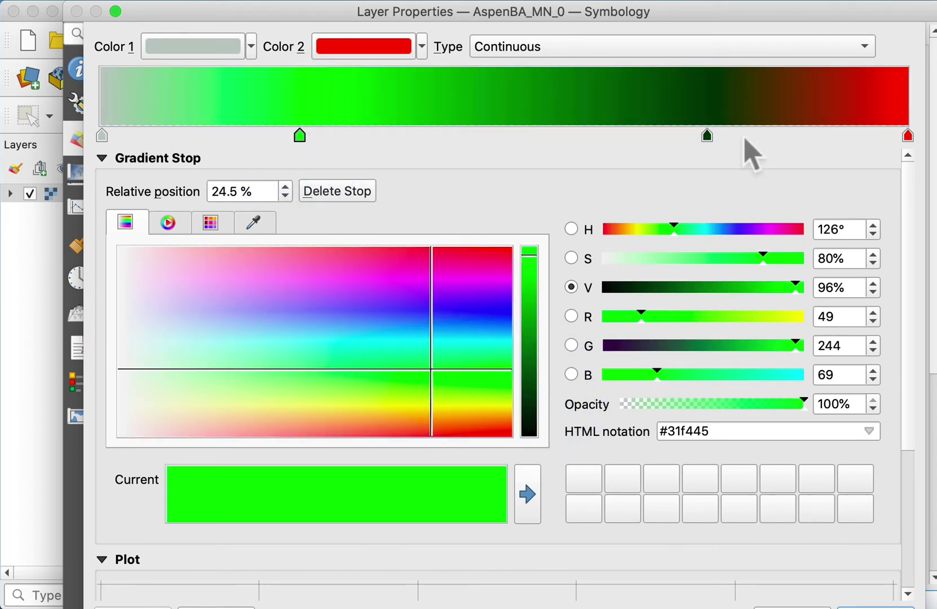
pyautogui.moveTo(707, 138); pyautogui.dragTo(682, 137)
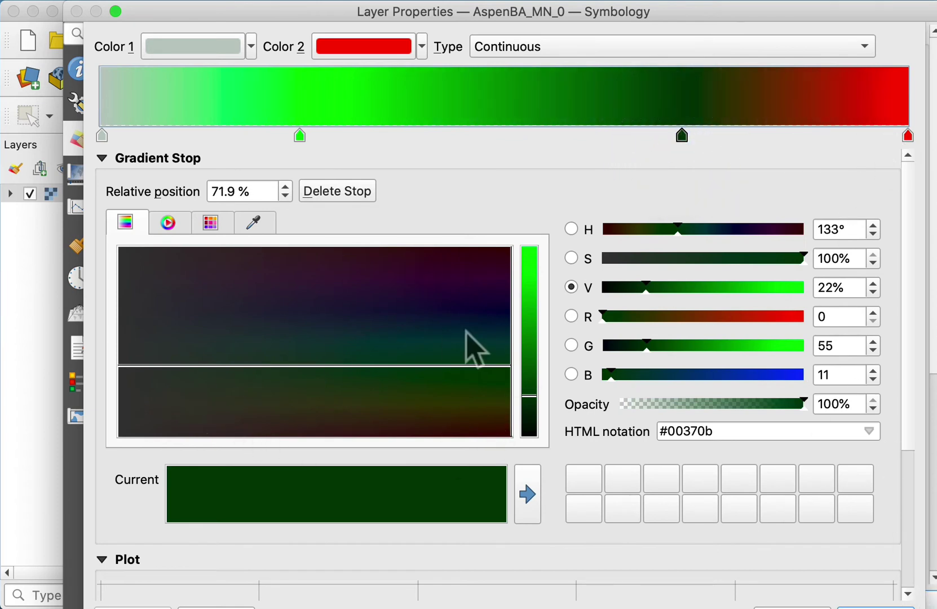
pyautogui.click(532, 355)
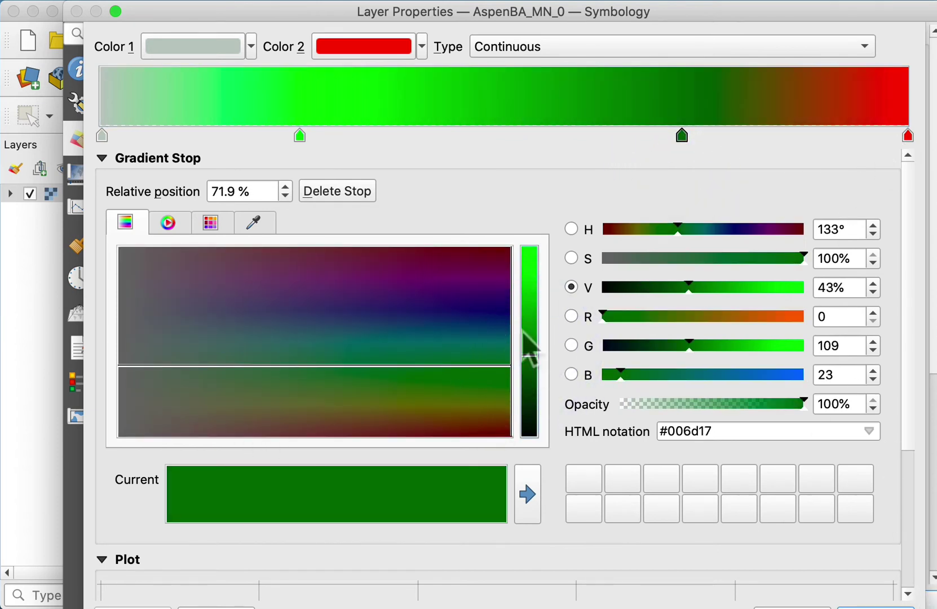
pyautogui.click(883, 606)
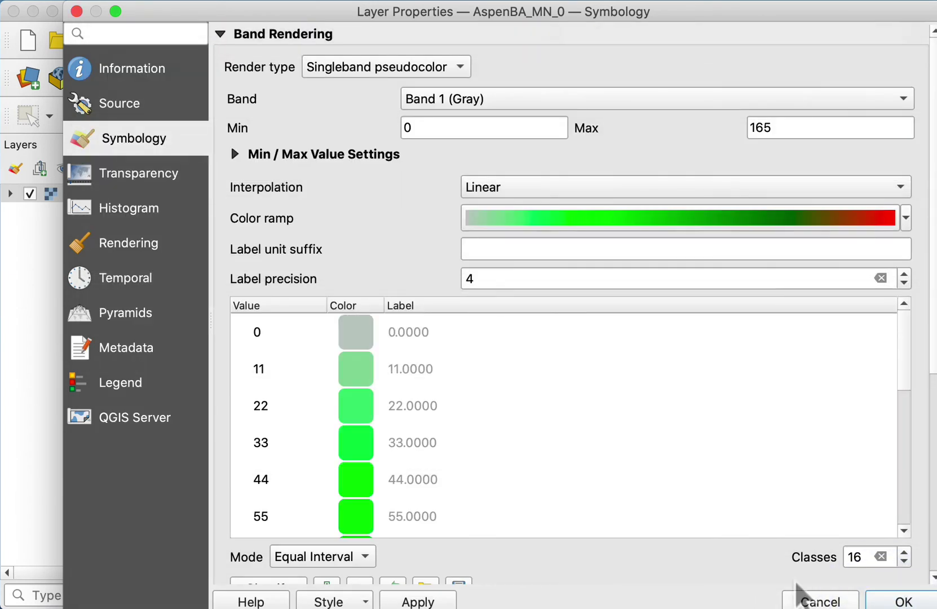
# Apply the updated gray-to-green ramp and close Layer Properties with OK
pyautogui.click(416, 602)
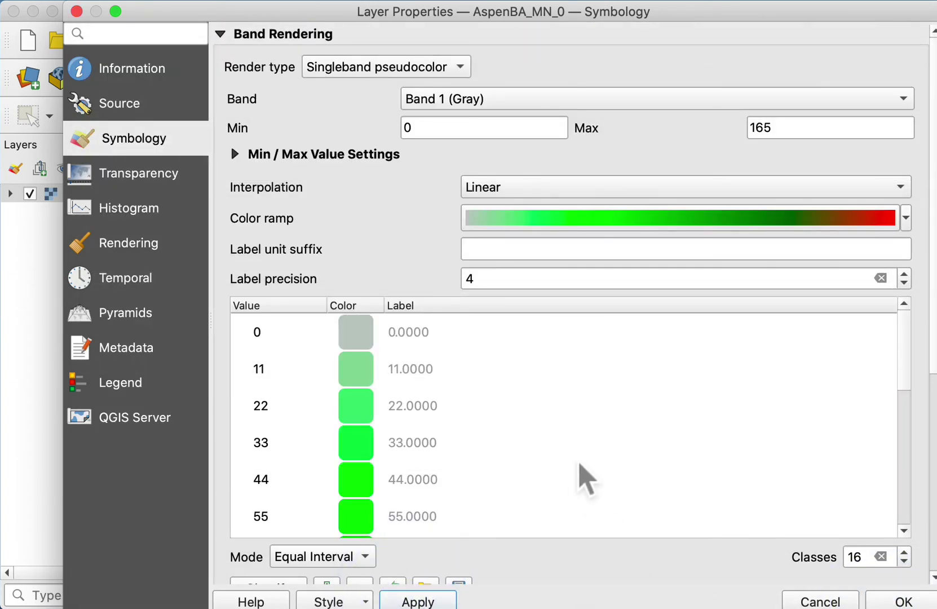
pyautogui.scroll(-2, 675, 580)
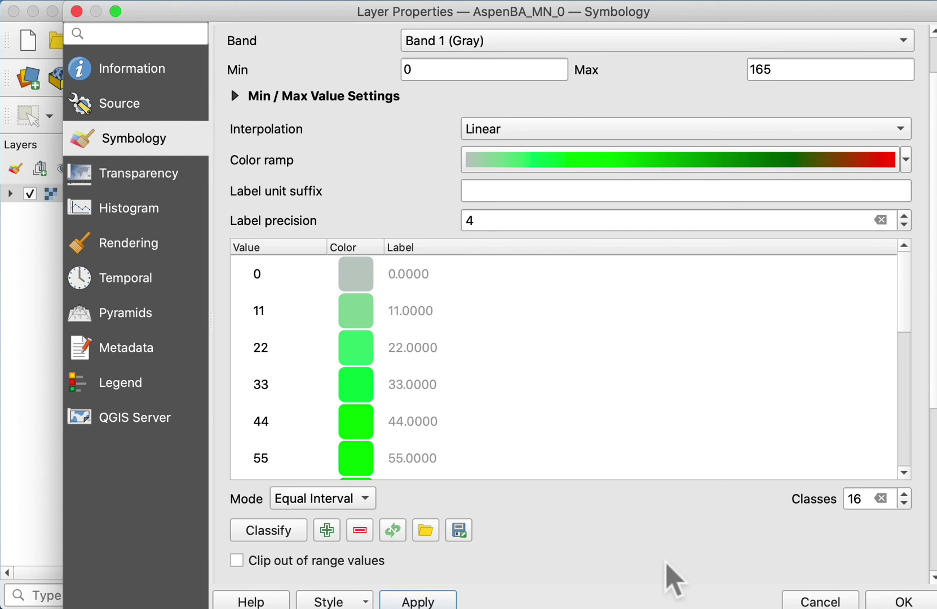
pyautogui.click(902, 602)
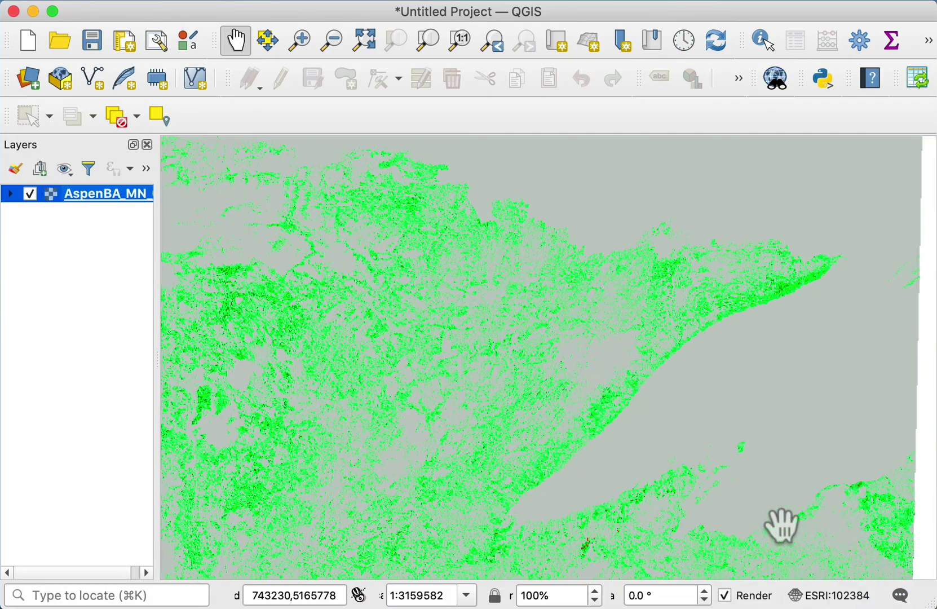
# Reopen the layer properties, set the value 0 colour's opacity to zero, then apply and close
pyautogui.doubleClick(96, 197)
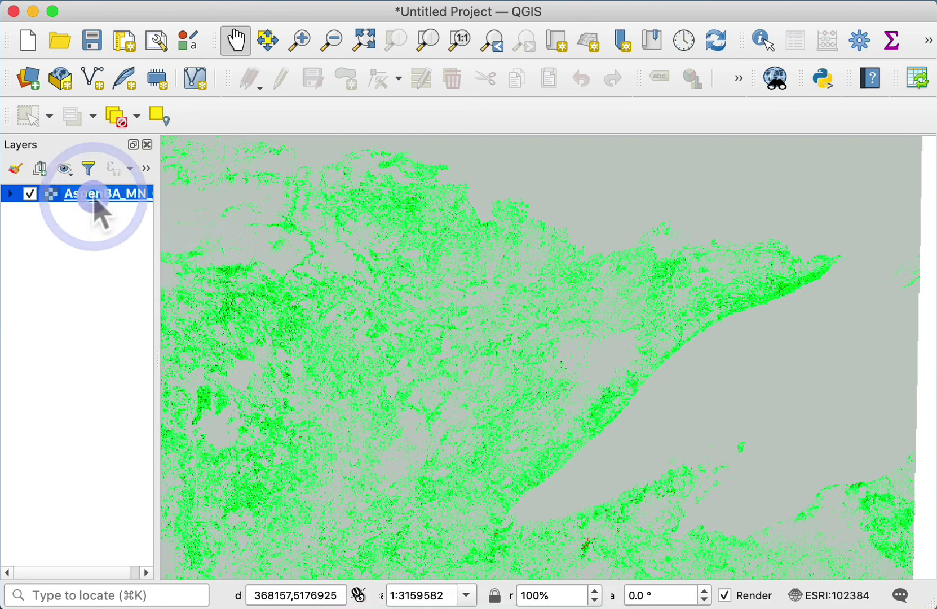
pyautogui.doubleClick(358, 345)
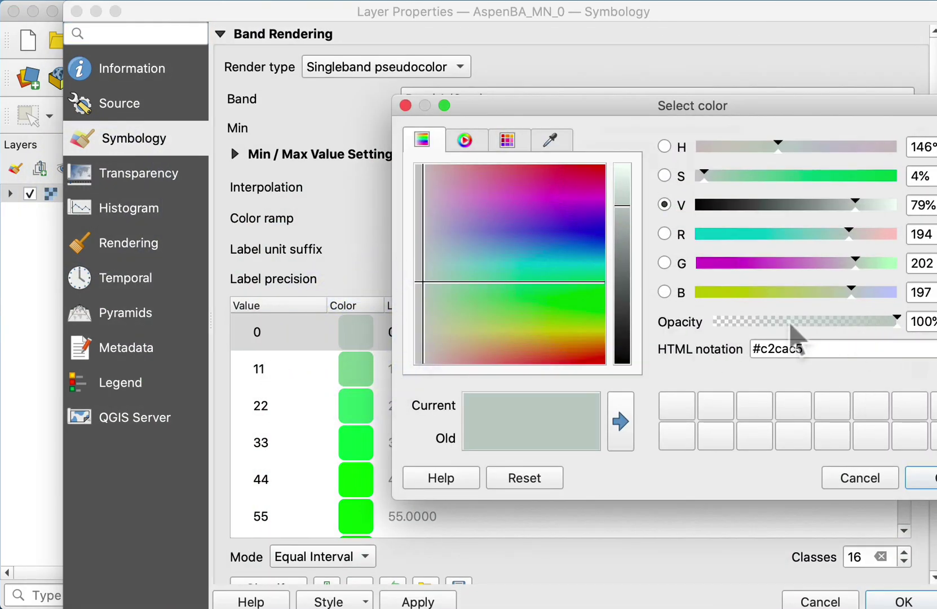
pyautogui.click(717, 321)
pyautogui.click(924, 478)
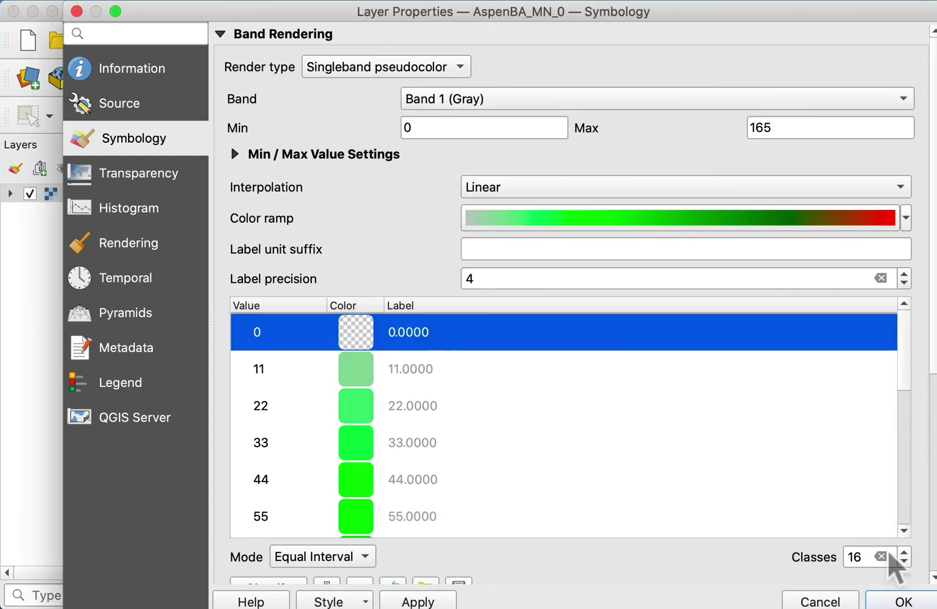
pyautogui.click(411, 601)
pyautogui.click(890, 603)
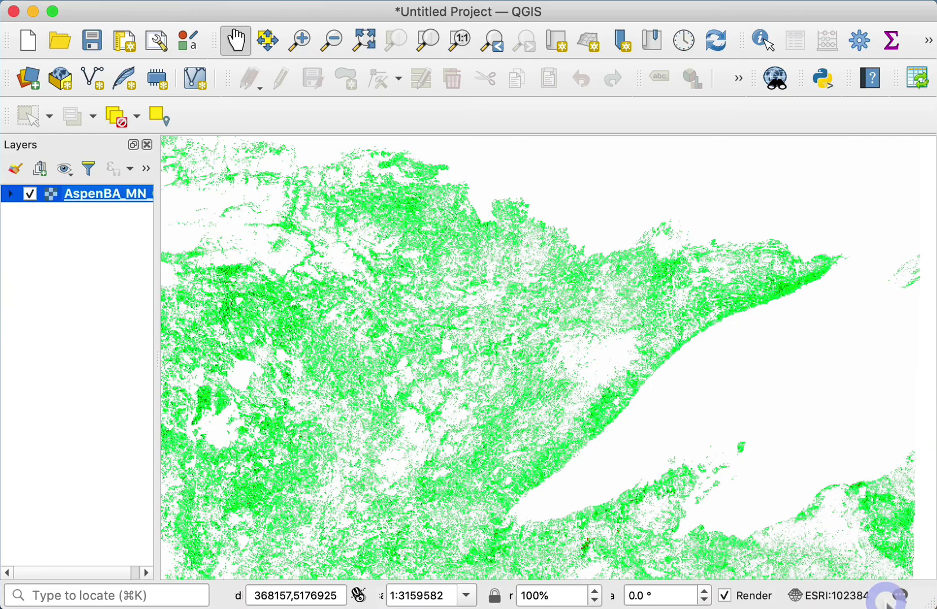